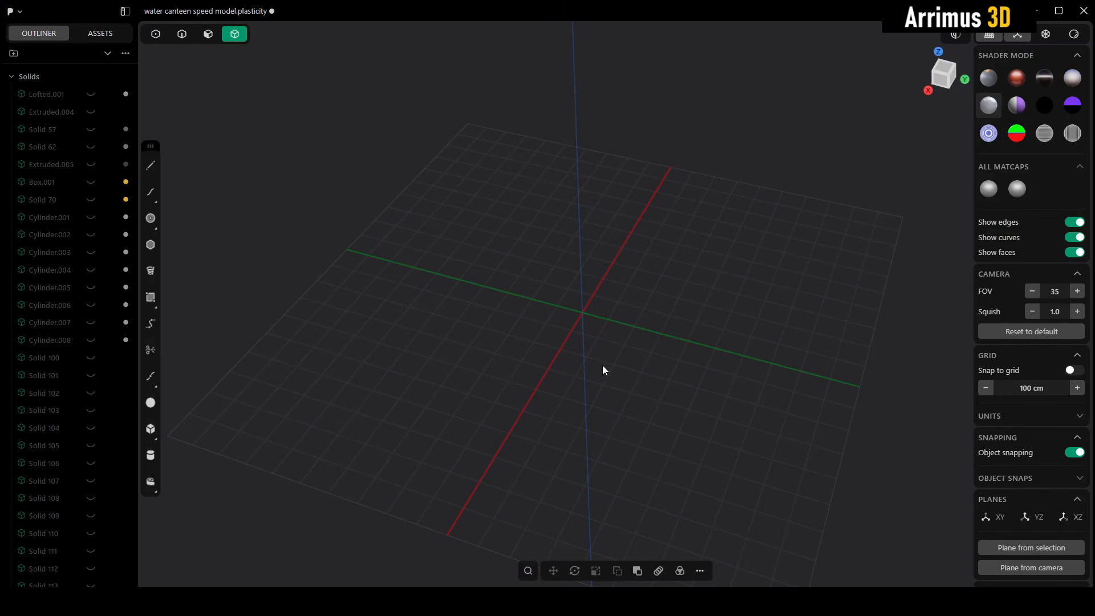
# Step: Draw a box centred on the grid origin, about 1837 cm wide and 803 cm long, and raise it into a thick block
pyautogui.moveTo(603, 329); pyautogui.dragTo(478, 413, button='middle')
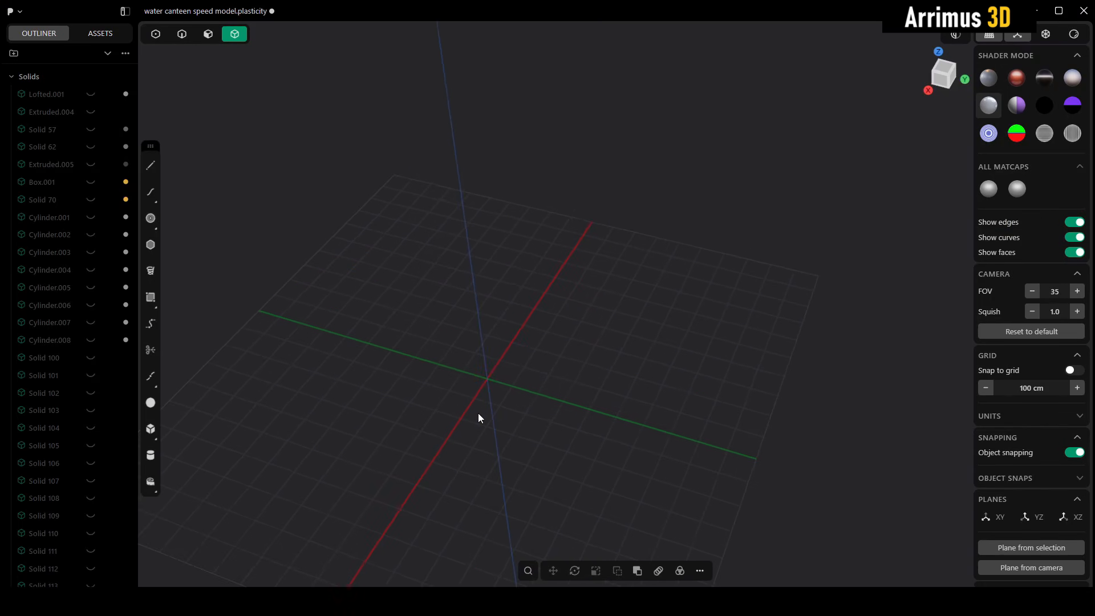
pyautogui.press('b')
pyautogui.click(486, 379)
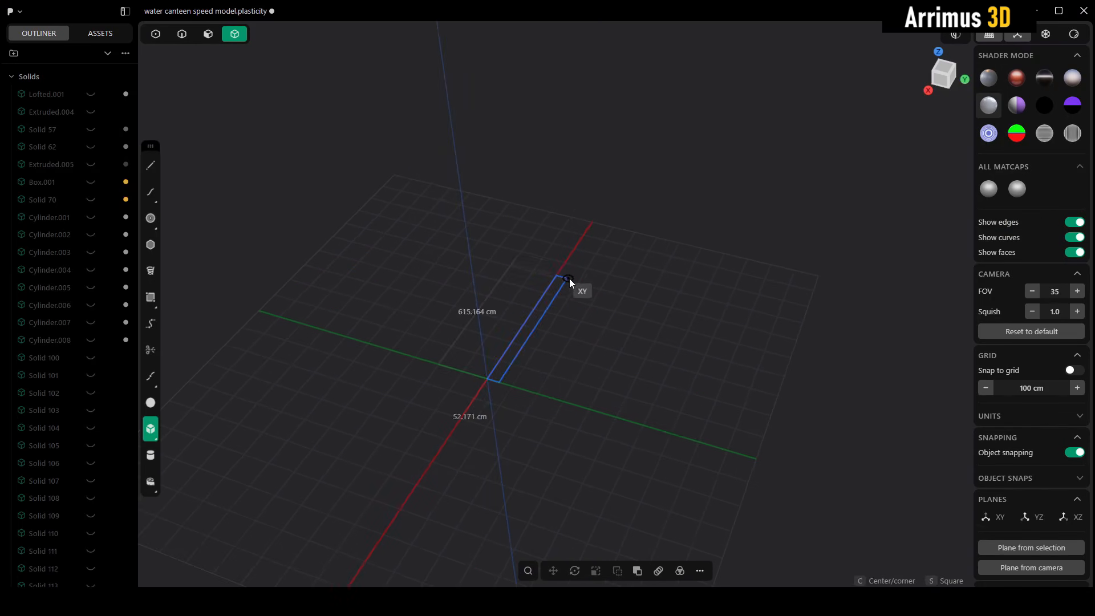
pyautogui.click(668, 245)
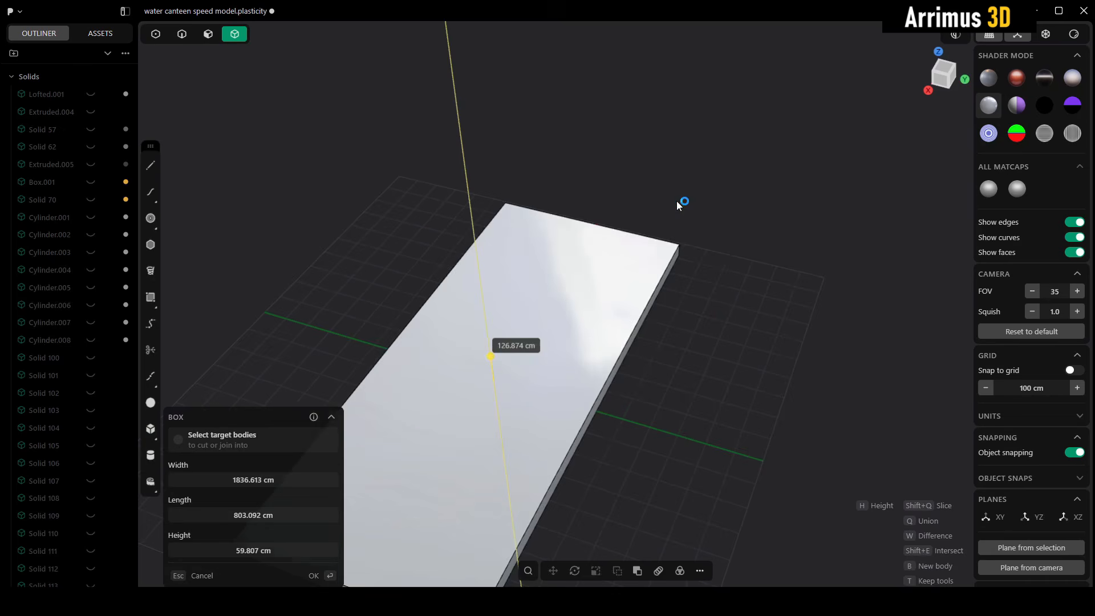
pyautogui.click(708, 311)
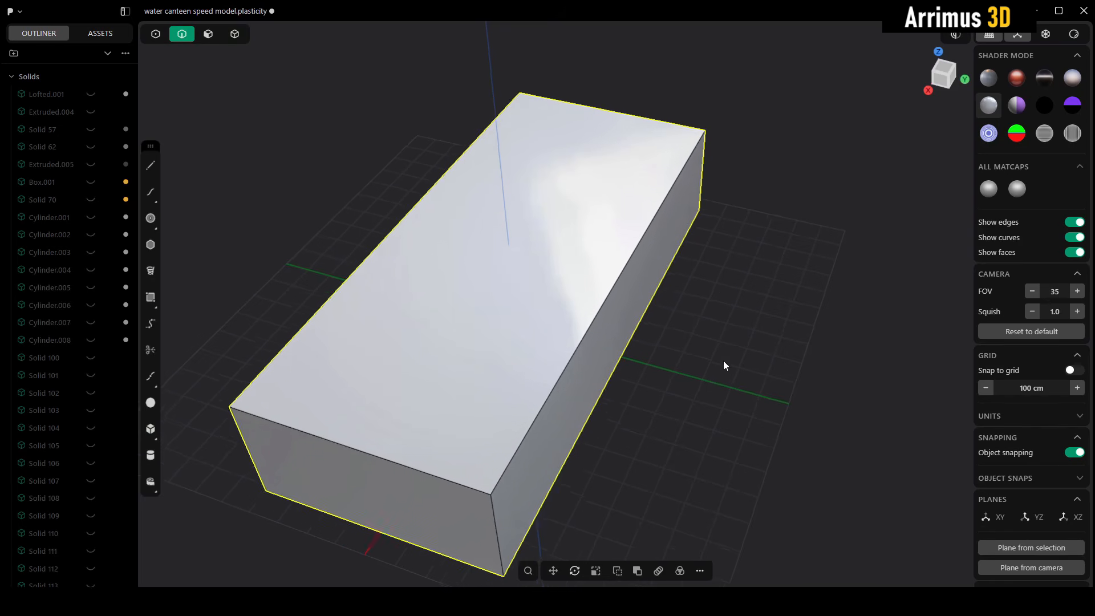
# Step: Chamfer the upper front edge of the block by about 440 cm to form a slanted front face
pyautogui.moveTo(715, 365); pyautogui.dragTo(716, 338, button='middle')
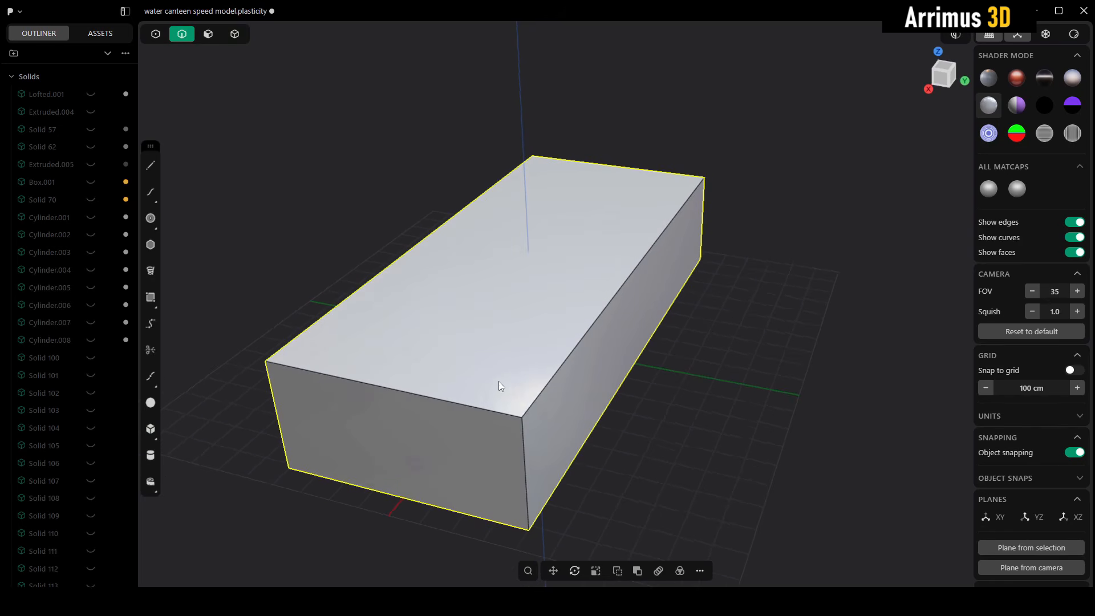
pyautogui.click(469, 403)
pyautogui.press('b')
pyautogui.press('c')
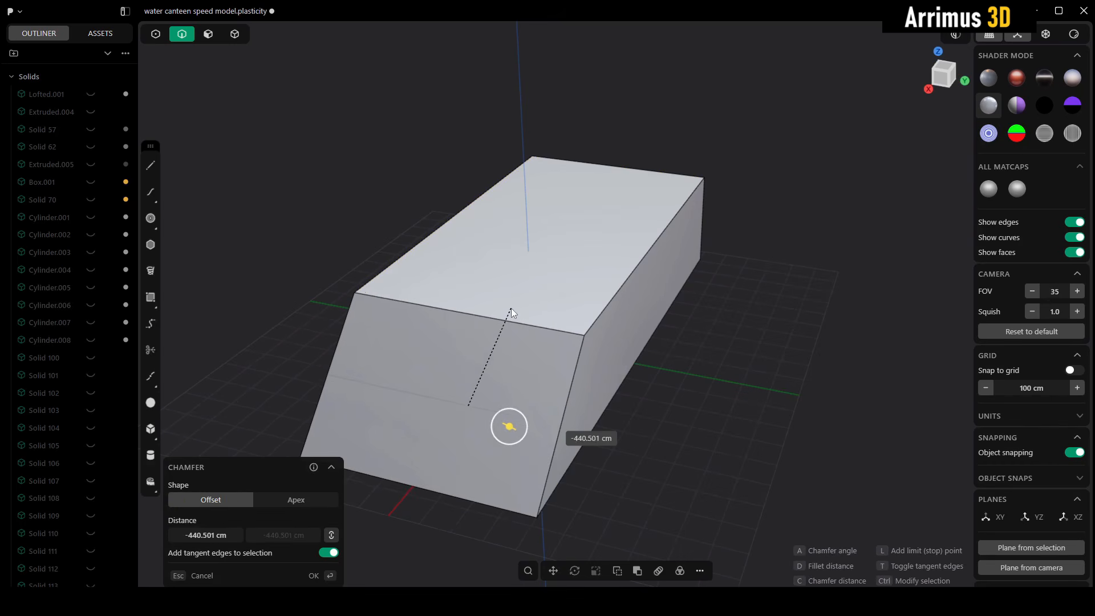
pyautogui.click(511, 308)
# Step: Offset the border of the slanted front face inward to outline a smaller inner face
pyautogui.press('3')
pyautogui.click(506, 371)
pyautogui.keyDown('shift'); pyautogui.moveTo(507, 370); pyautogui.dragTo(514, 357, button='middle'); pyautogui.keyUp('shift')
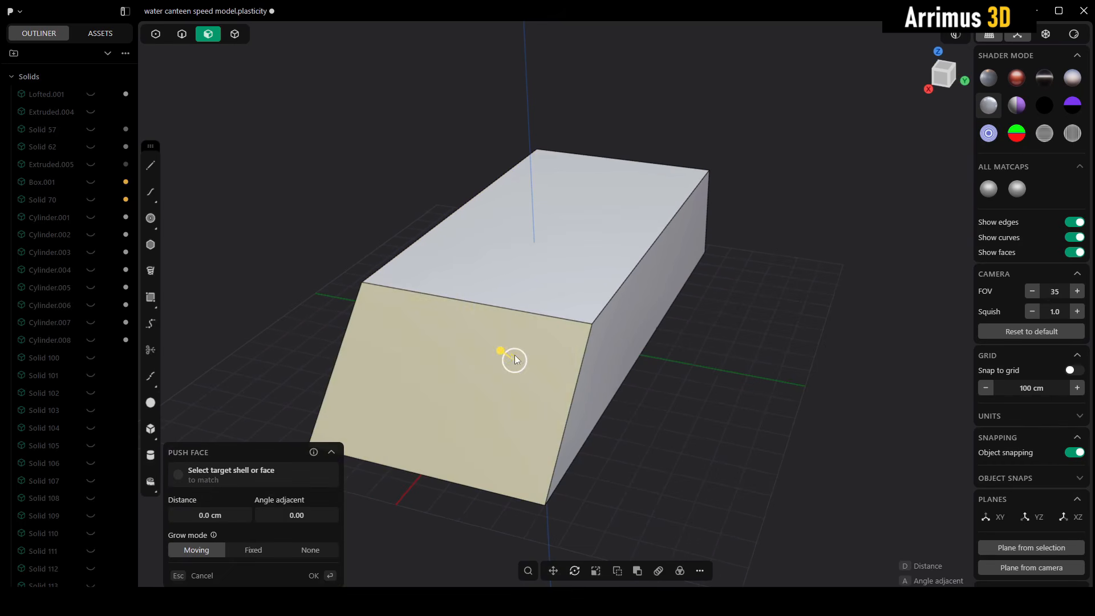
pyautogui.press('o')
pyautogui.click(532, 309)
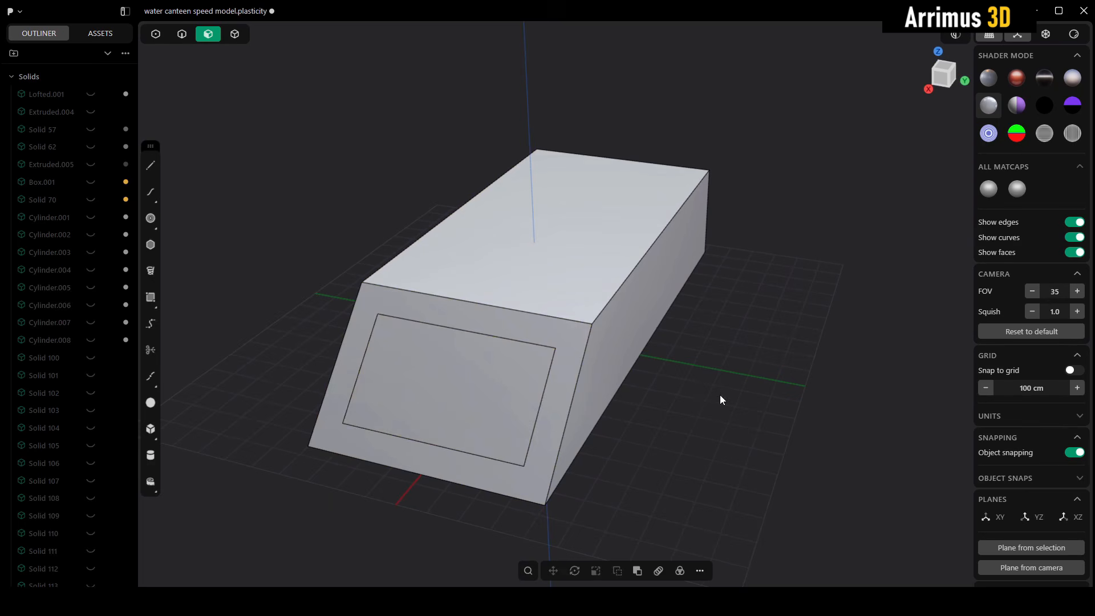
# Step: Push the inner front face about 643 cm into the block so that it opens through the bottom
pyautogui.click(479, 368)
pyautogui.moveTo(479, 368); pyautogui.dragTo(538, 418)
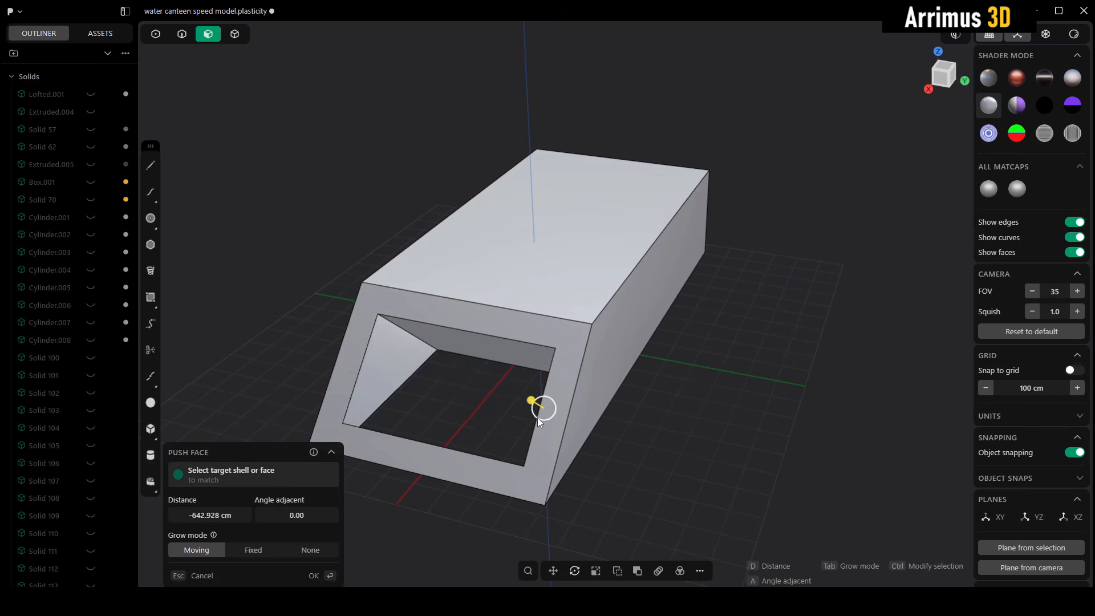
pyautogui.click(667, 444)
# Step: Cut the block along the lit inner side wall of the opening to separate the adjacent side slab
pyautogui.keyDown('shift'); pyautogui.moveTo(564, 410); pyautogui.dragTo(623, 388, button='middle'); pyautogui.keyUp('shift')
pyautogui.scroll(2, 601, 375)
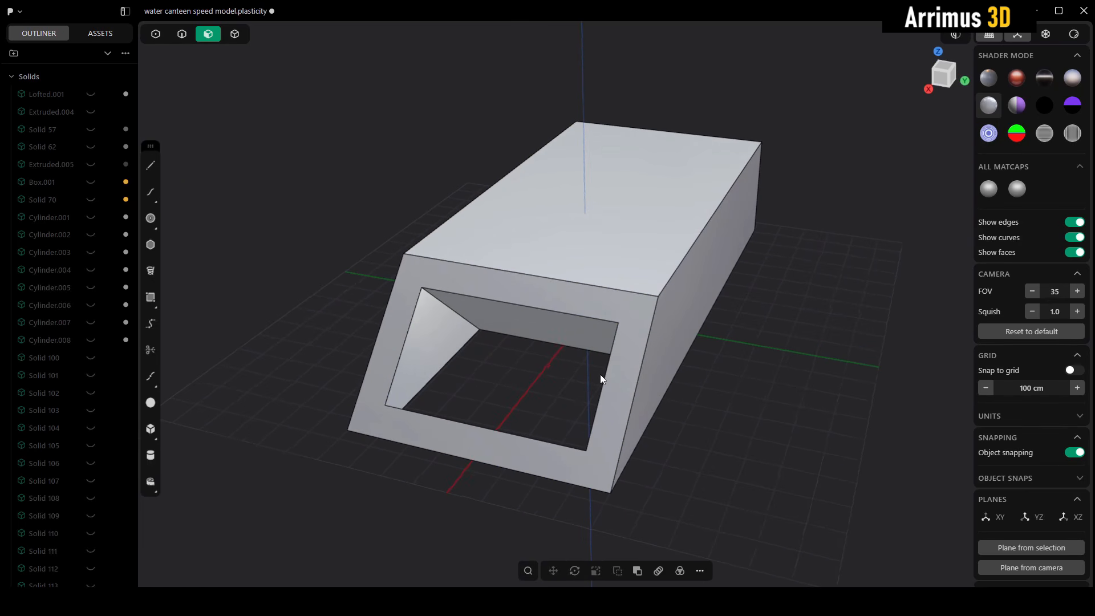
pyautogui.press('4')
pyautogui.click(578, 281)
pyautogui.moveTo(578, 281); pyautogui.dragTo(535, 336, button='middle')
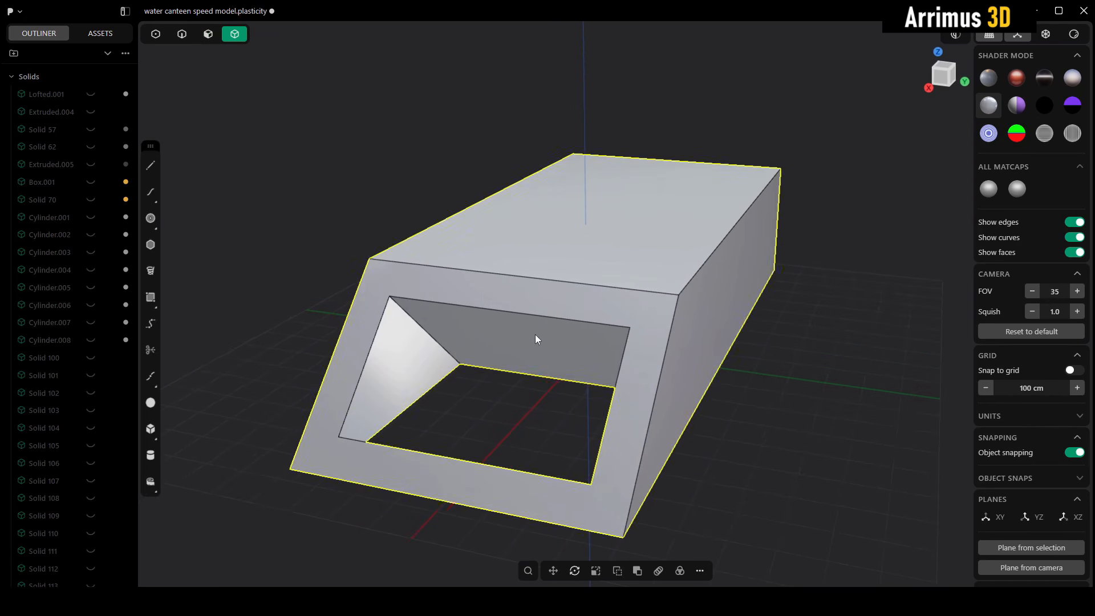
pyautogui.press('c')
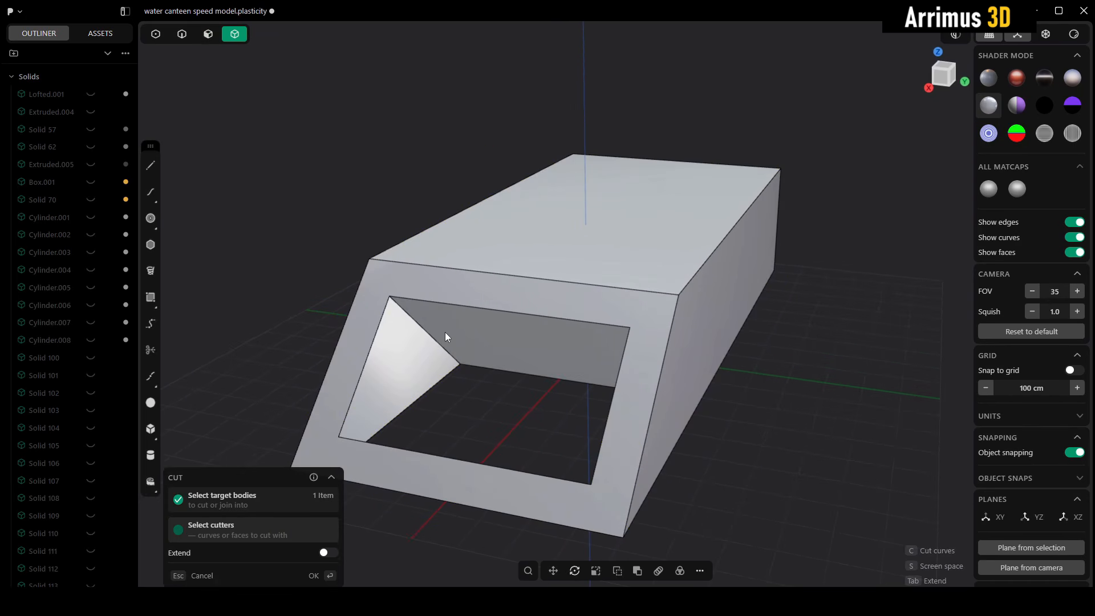
pyautogui.click(406, 352)
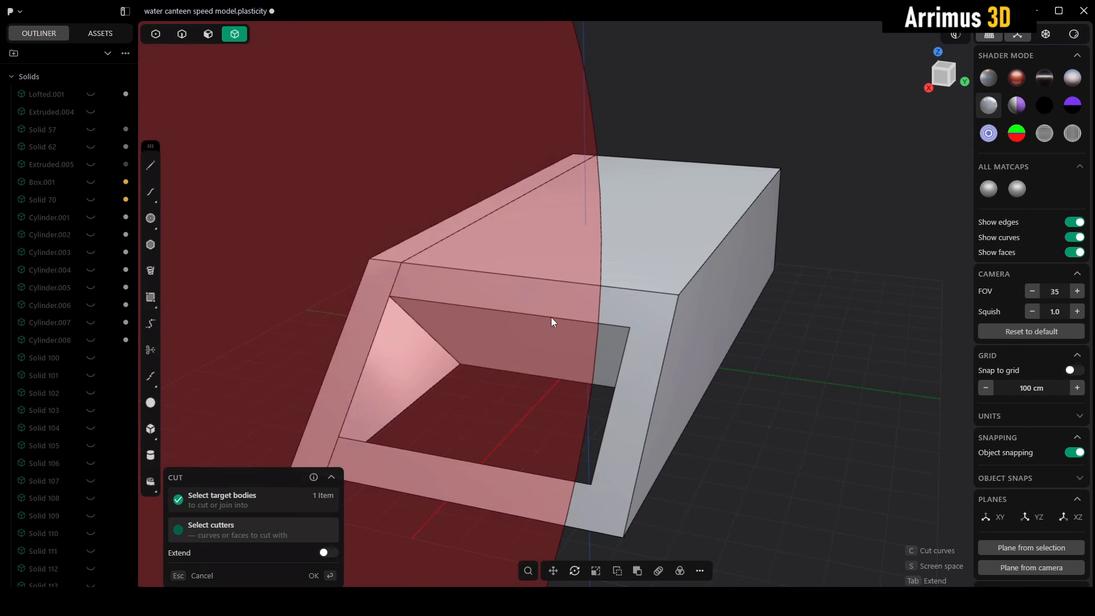
pyautogui.press('Return')
pyautogui.click(366, 300)
pyautogui.press('g')
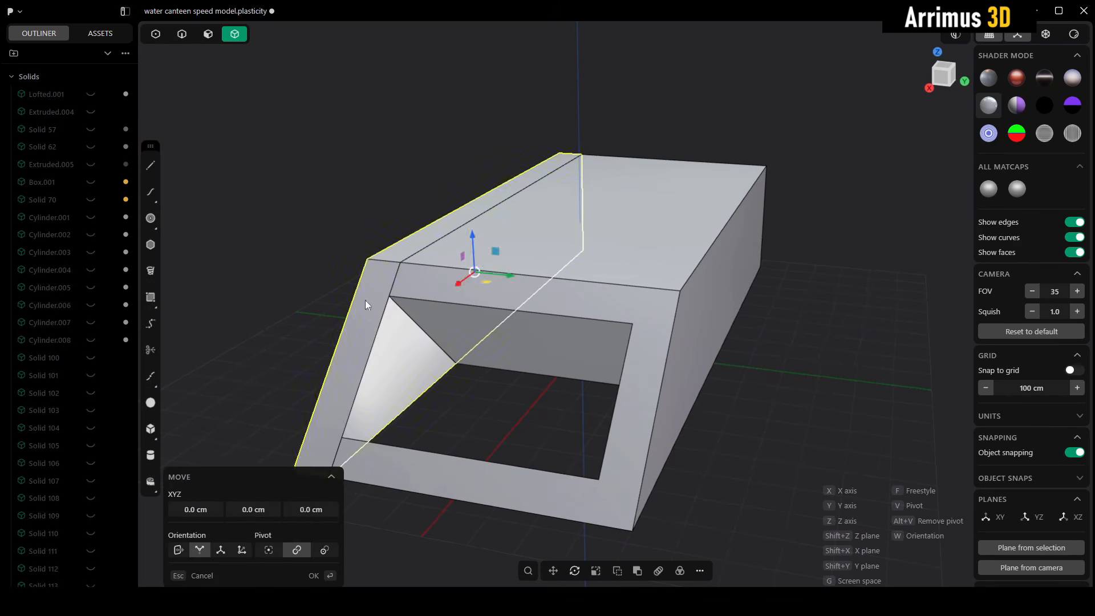
pyautogui.press('Escape')
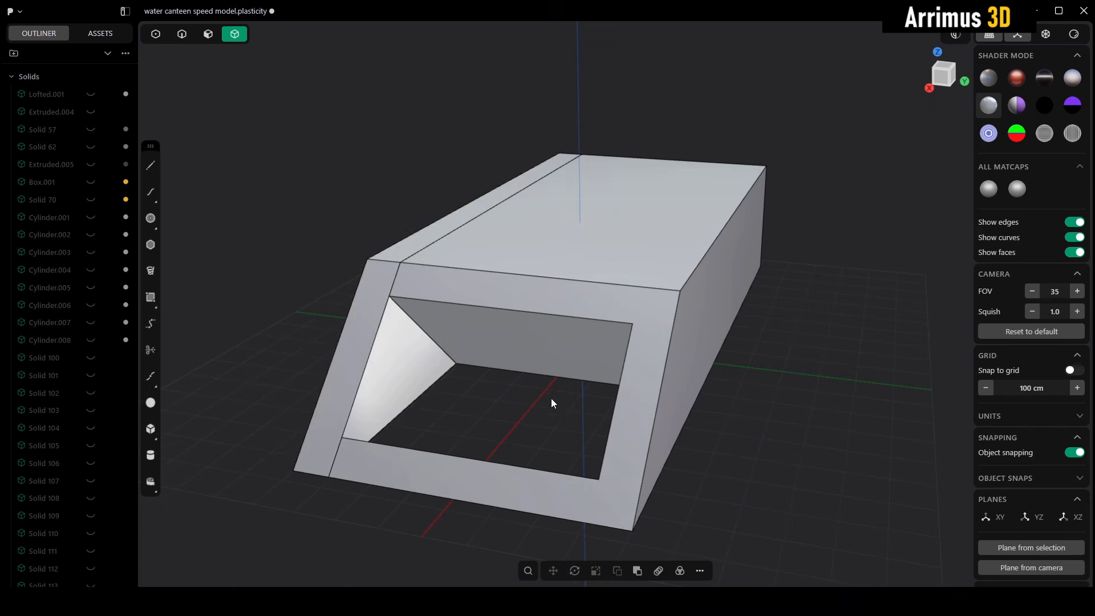
# Step: Hide the main body to inspect the separated side slab on its own, and unhide the body again
pyautogui.moveTo(551, 398); pyautogui.dragTo(582, 324, button='middle')
pyautogui.click(606, 329)
pyautogui.press('h')
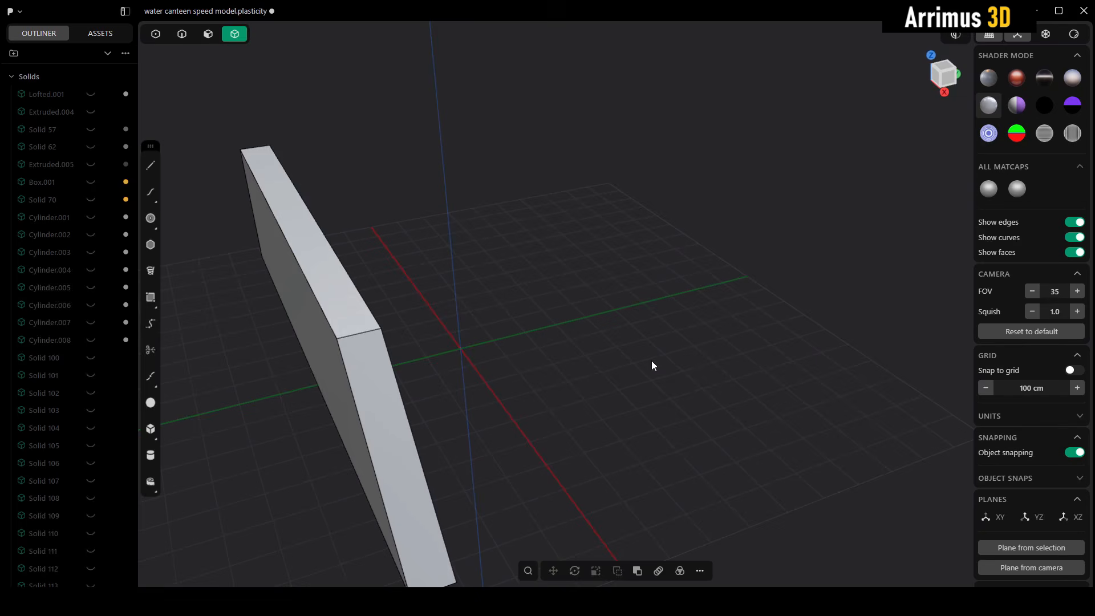
pyautogui.hotkey('alt', 'h')
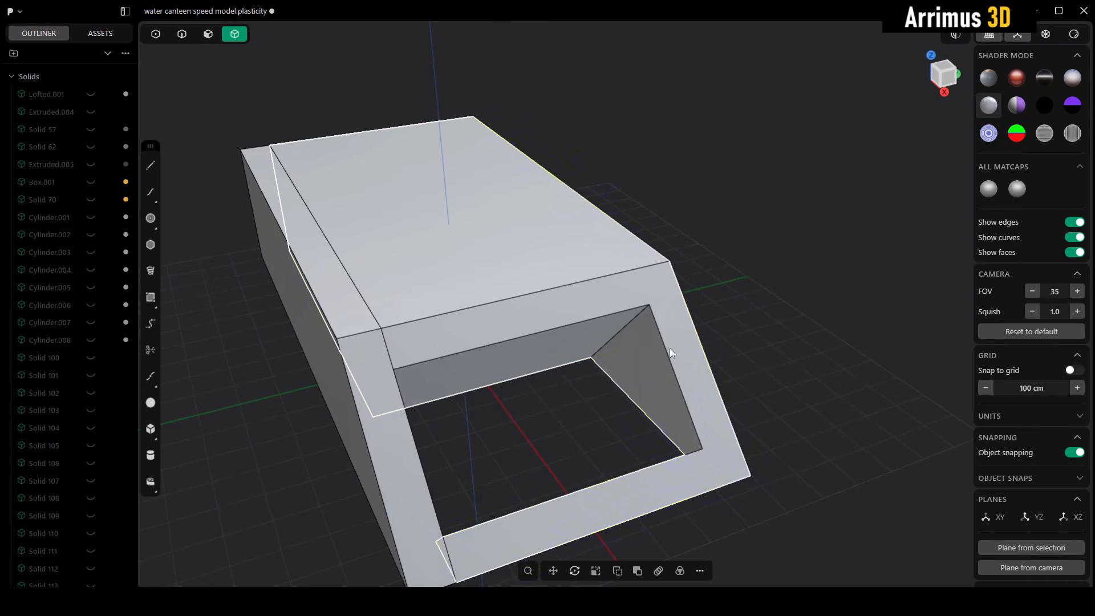
# Step: Cut the main body along the opening's opposite inner side wall and delete the side slab that was separated first
pyautogui.press('c')
pyautogui.click(650, 347)
pyautogui.press('Return')
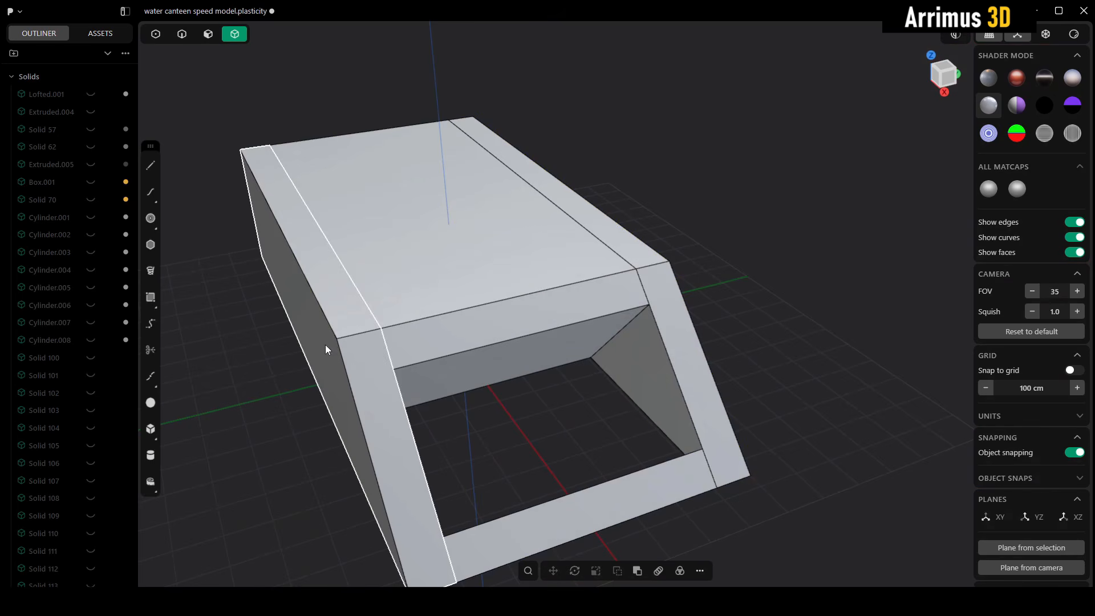
pyautogui.click(326, 345)
pyautogui.press('Delete')
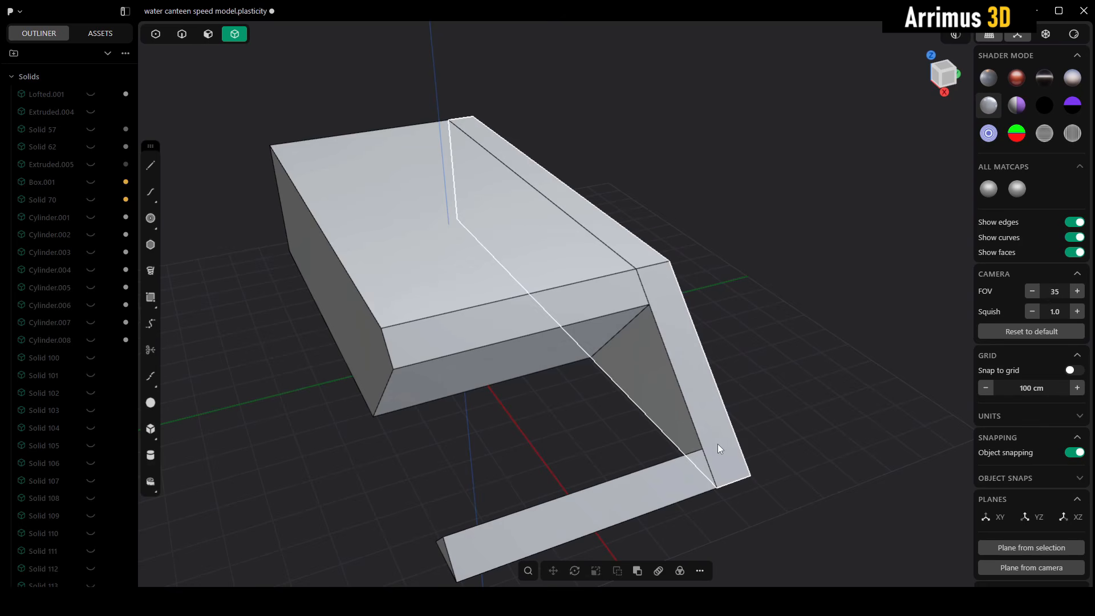
# Step: Isolate the remaining side slab to expose the leftover edges on its inner face
pyautogui.click(697, 402)
pyautogui.press('/')
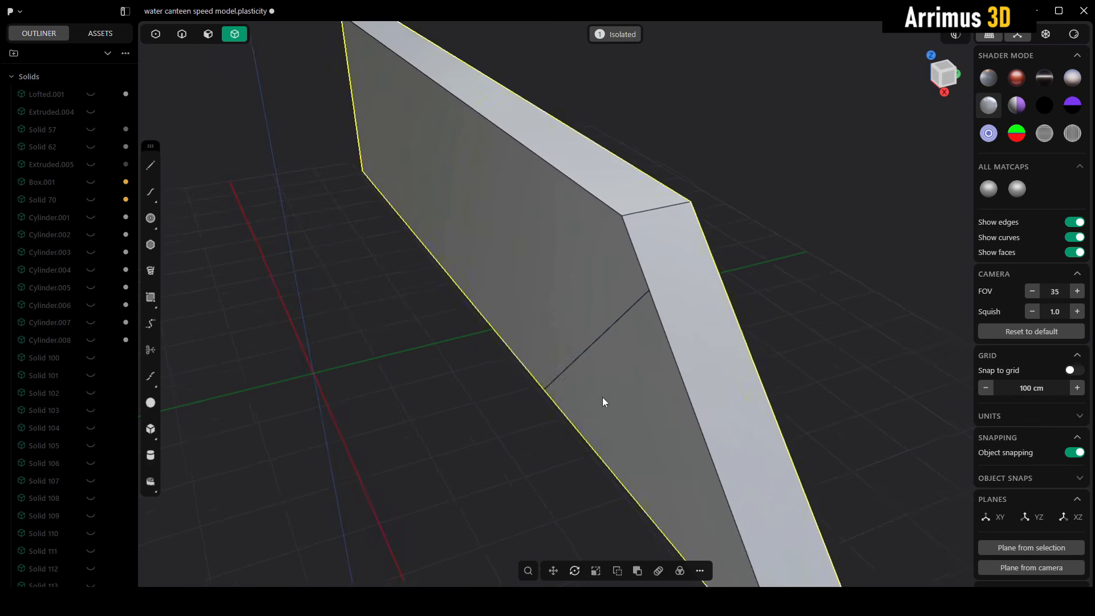
pyautogui.moveTo(603, 397); pyautogui.dragTo(654, 281, button='middle')
pyautogui.scroll(-5, 674, 332)
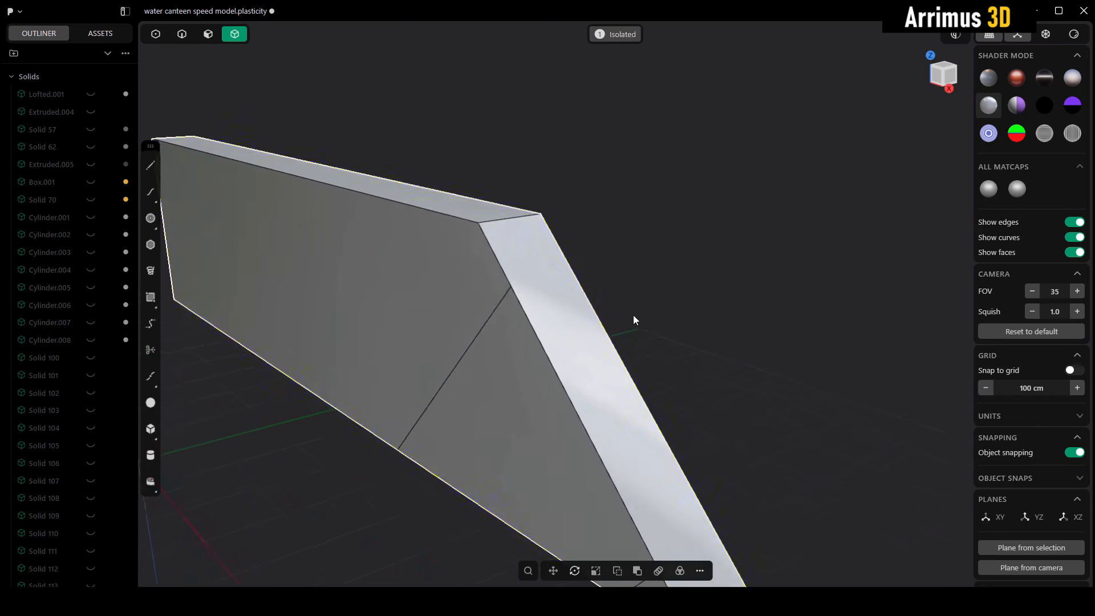
# Step: Search the commands for Delete Redundant Topology and add it to the favorites
pyautogui.write('fde')
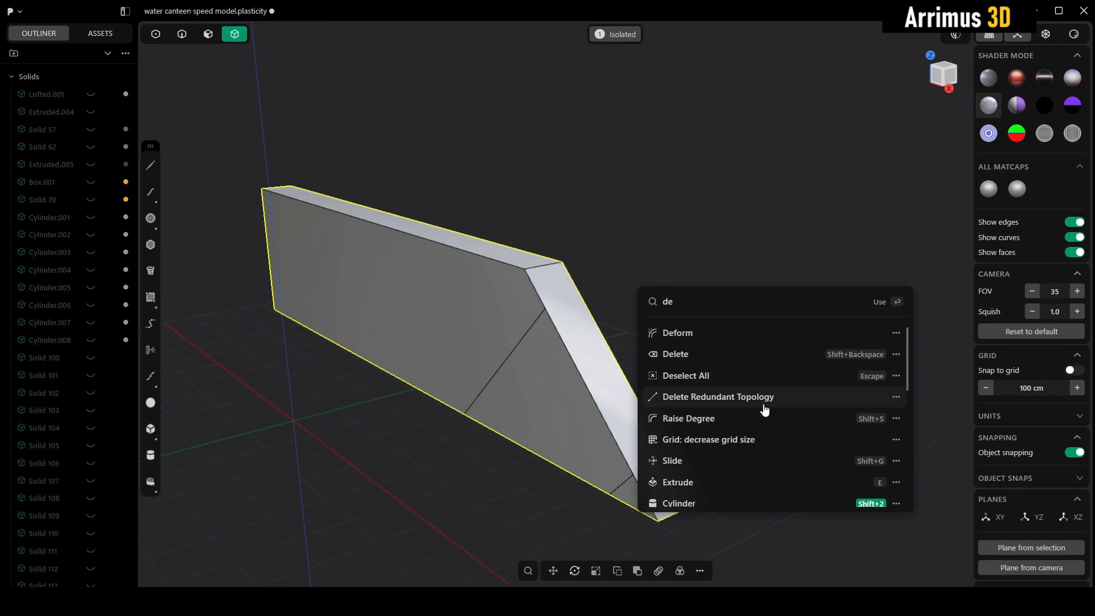
pyautogui.rightClick(789, 399)
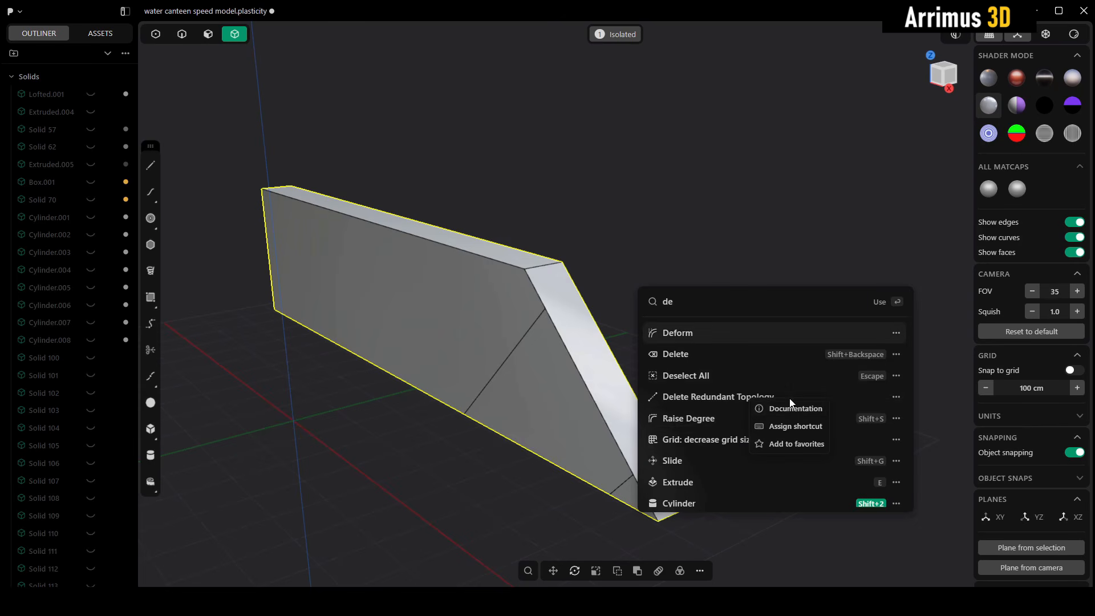
pyautogui.click(822, 444)
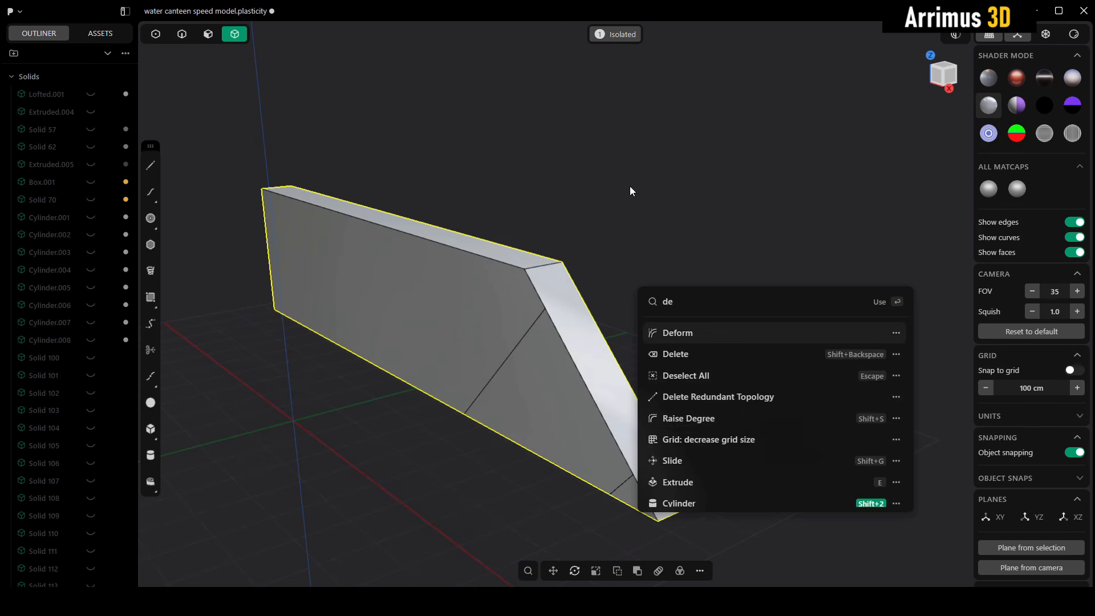
# Step: Run Delete Redundant Topology on the isolated slab and exit isolation to show all bodies
pyautogui.click(724, 397)
pyautogui.moveTo(614, 332); pyautogui.dragTo(694, 335, button='middle')
pyautogui.press('/')
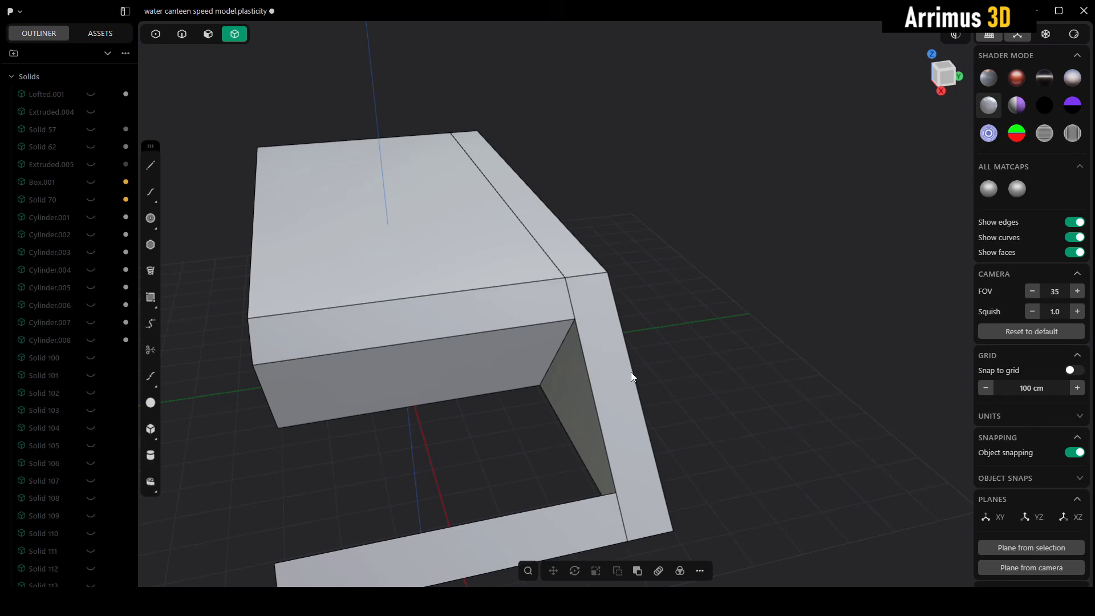
# Step: Draw an upright cylinder on the XY ground plane in the empty area beside the cut block
pyautogui.keyDown('shift'); pyautogui.moveTo(531, 494); pyautogui.dragTo(535, 460, button='middle'); pyautogui.keyUp('shift')
pyautogui.scroll(-4, 745, 365)
pyautogui.keyDown('shift'); pyautogui.moveTo(753, 284); pyautogui.dragTo(644, 314, button='middle'); pyautogui.keyUp('shift')
pyautogui.hotkey('shift', 'c')
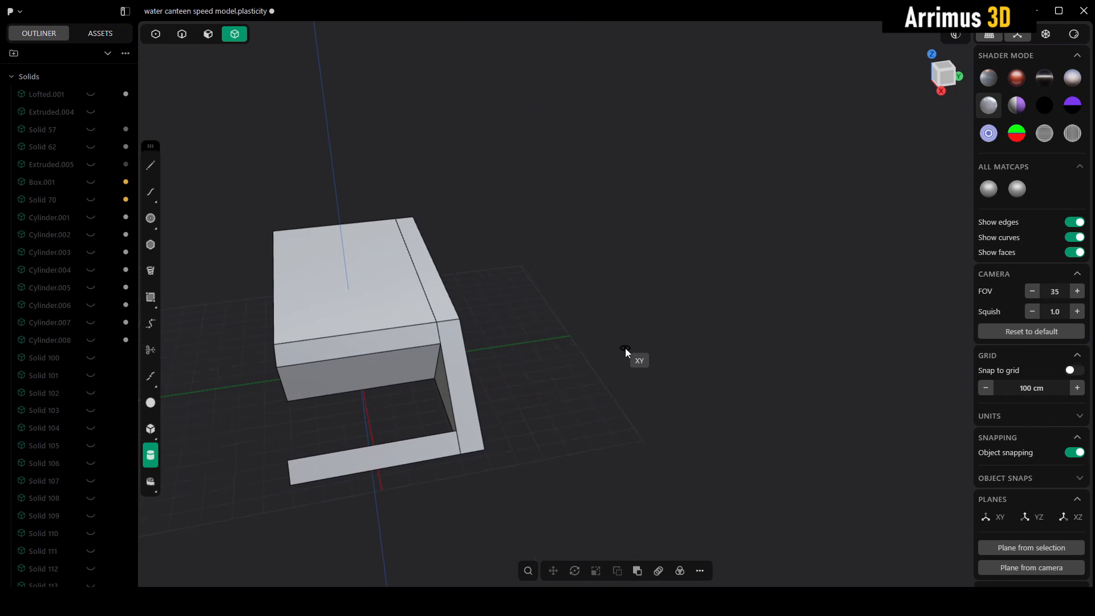
pyautogui.click(625, 349)
pyautogui.click(667, 309)
pyautogui.click(677, 191)
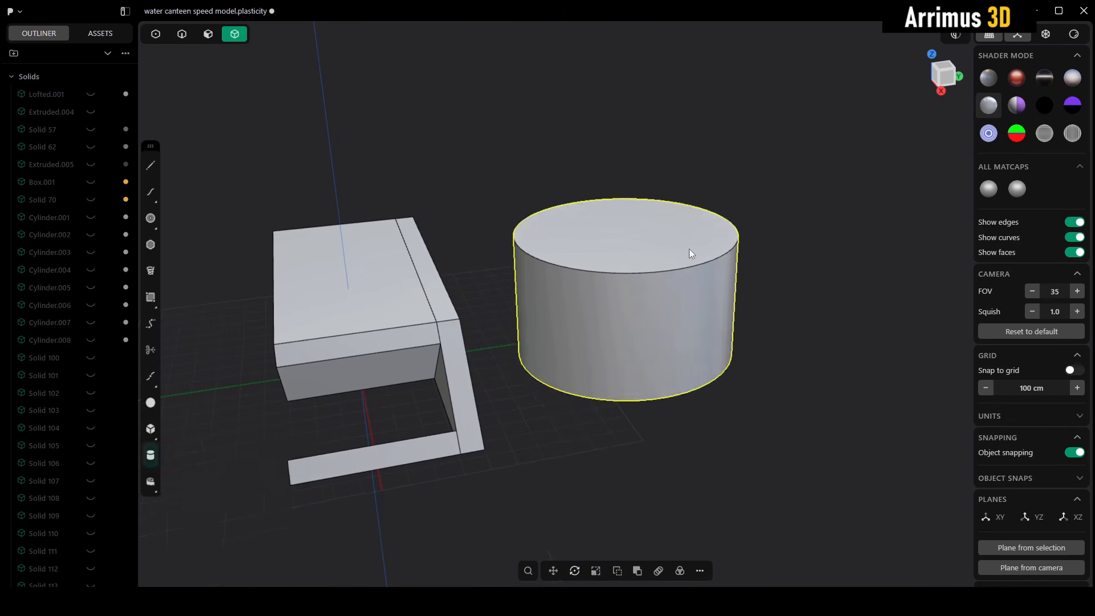
# Step: Offset the border of the cylinder's top face inward to outline a smaller concentric circular face
pyautogui.scroll(3, 712, 255)
pyautogui.click(760, 263)
pyautogui.click(664, 294)
pyautogui.press('o')
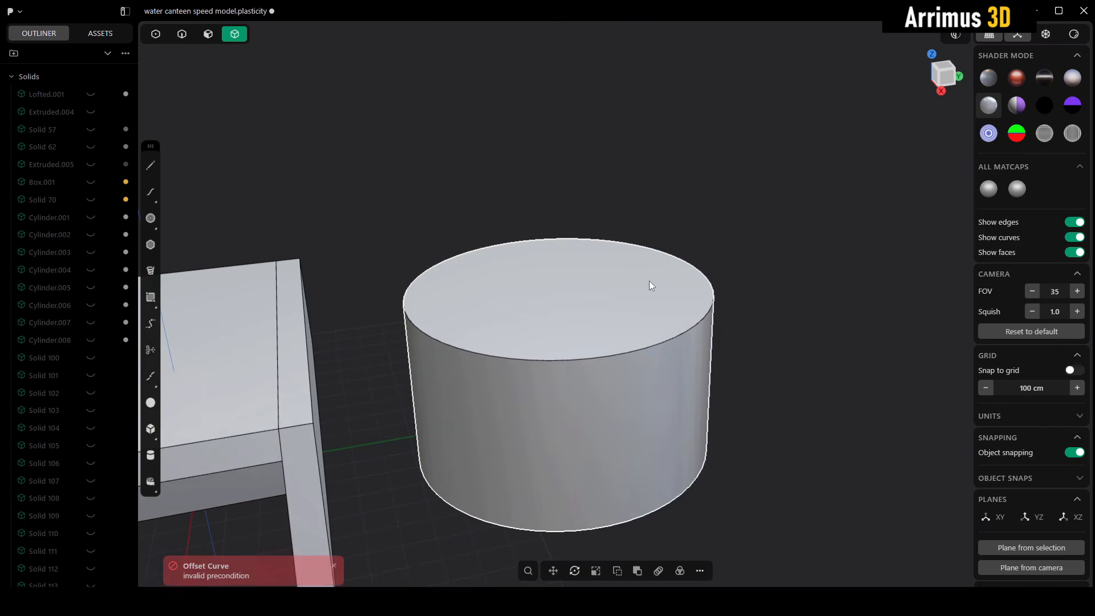
pyautogui.press('3')
pyautogui.click(627, 294)
pyautogui.press('o')
pyautogui.press('o')
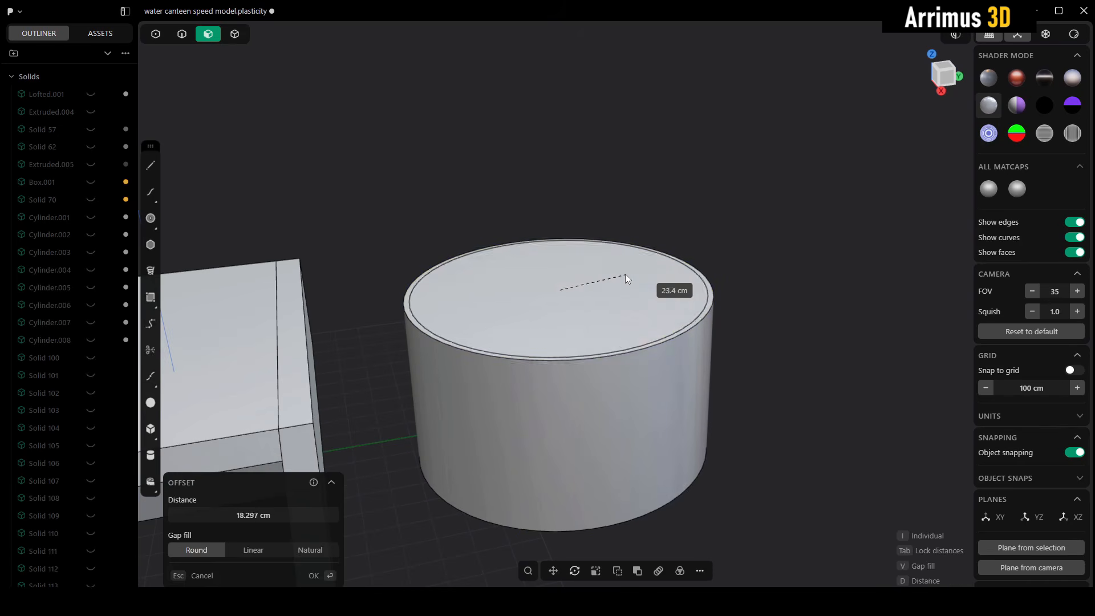
pyautogui.click(695, 224)
# Step: Extrude the inner circular face upward to form a narrower neck on top of the cylinder
pyautogui.click(590, 288)
pyautogui.press('e')
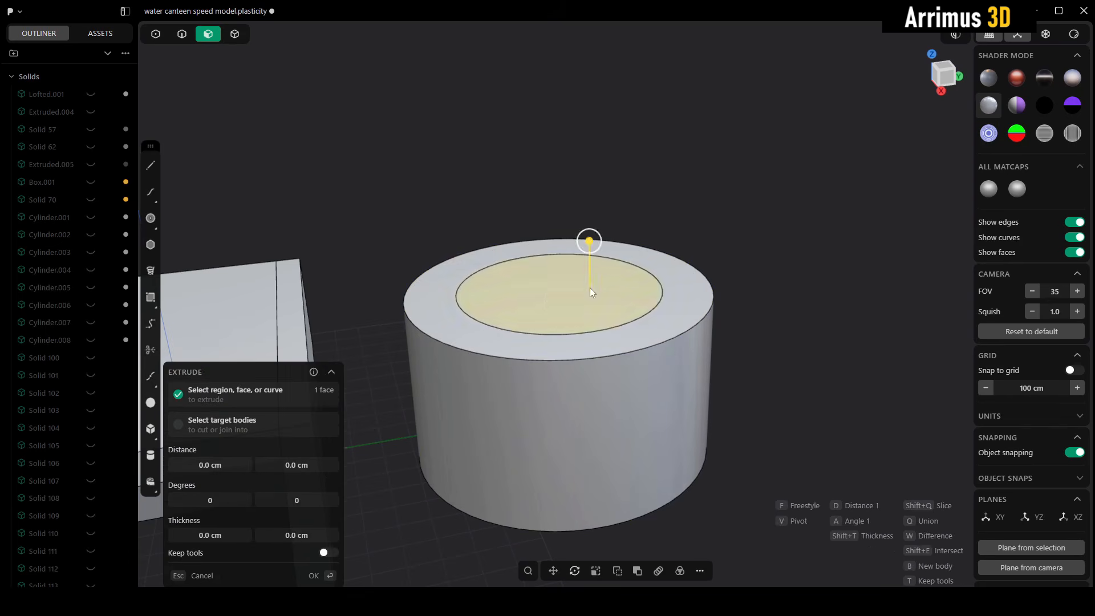
pyautogui.press('d')
pyautogui.click(580, 195)
pyautogui.rightClick(701, 179)
pyautogui.click(692, 220)
# Step: Cut the stepped cylinder with its ring-shaped shoulder face to separate the neck from the base
pyautogui.press('4')
pyautogui.click(666, 336)
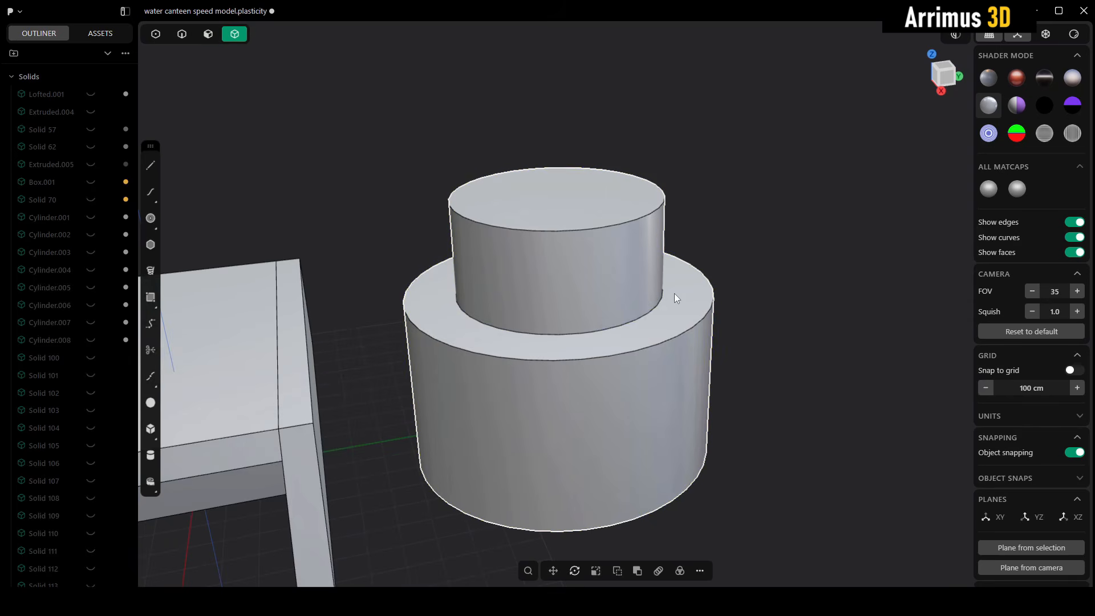
pyautogui.press('c')
pyautogui.click(689, 298)
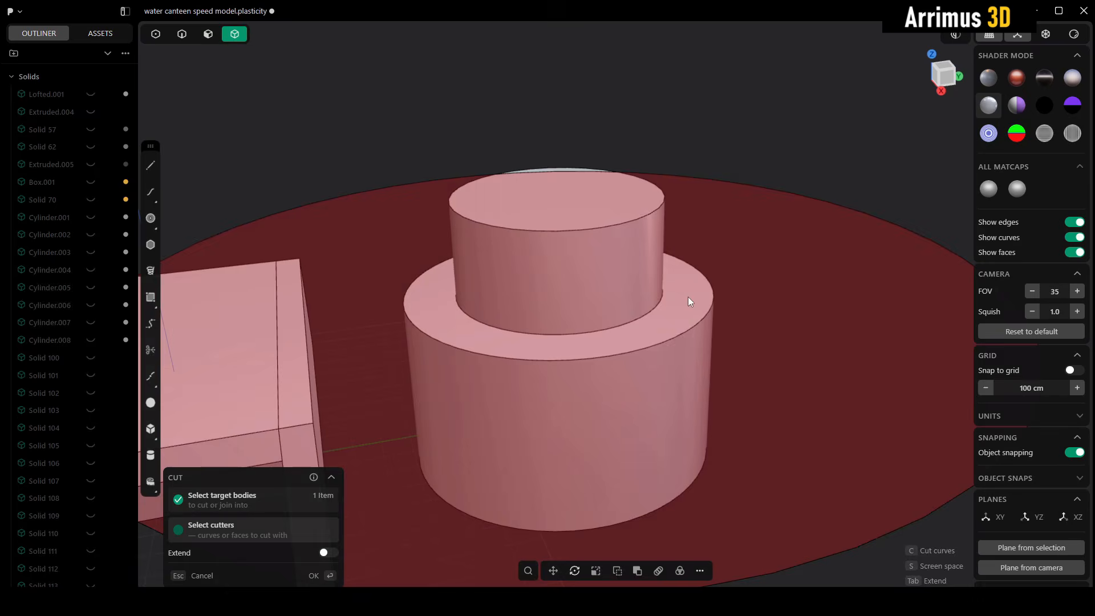
pyautogui.rightClick(762, 296)
# Step: Isolate the lower cylinder, remove its leftover inner circle with Delete Redundant Topology, and exit isolation
pyautogui.click(686, 338)
pyautogui.press('/')
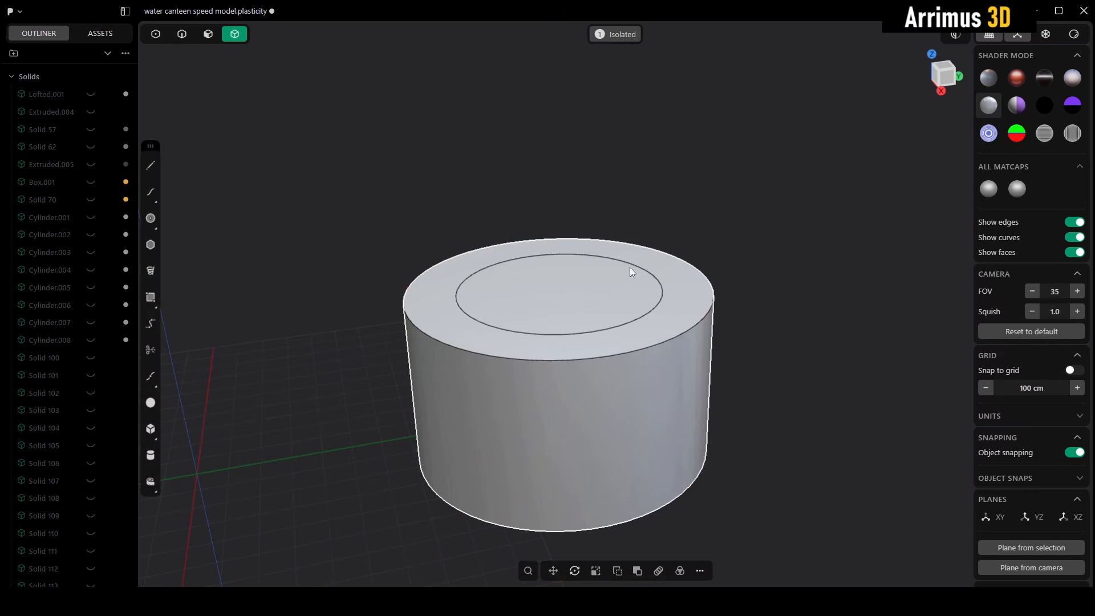
pyautogui.rightClick(681, 327)
pyautogui.write('de')
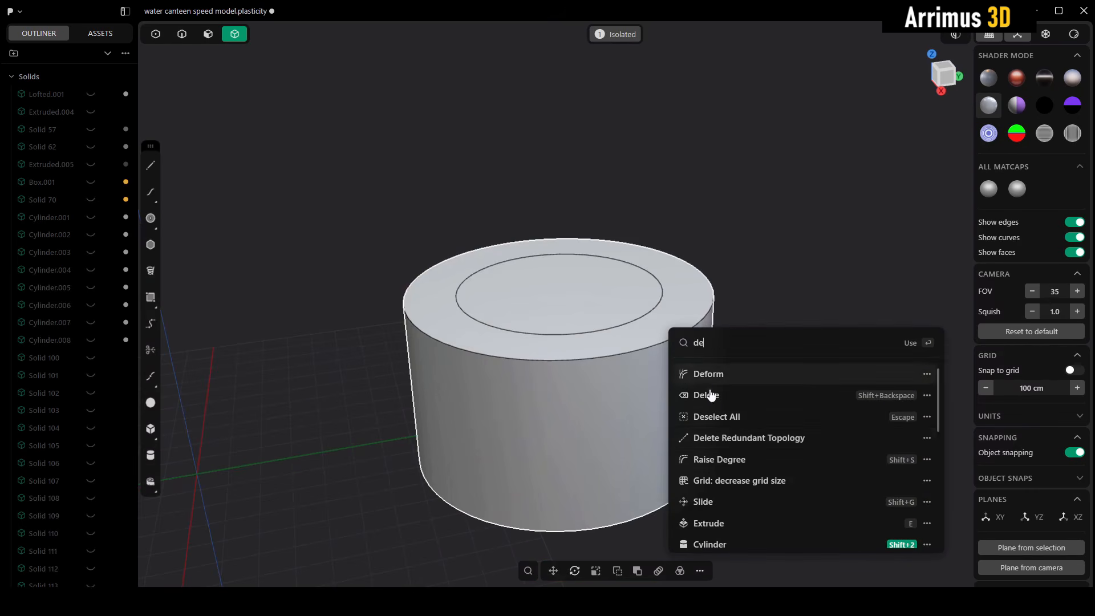
pyautogui.click(738, 438)
pyautogui.press('/')
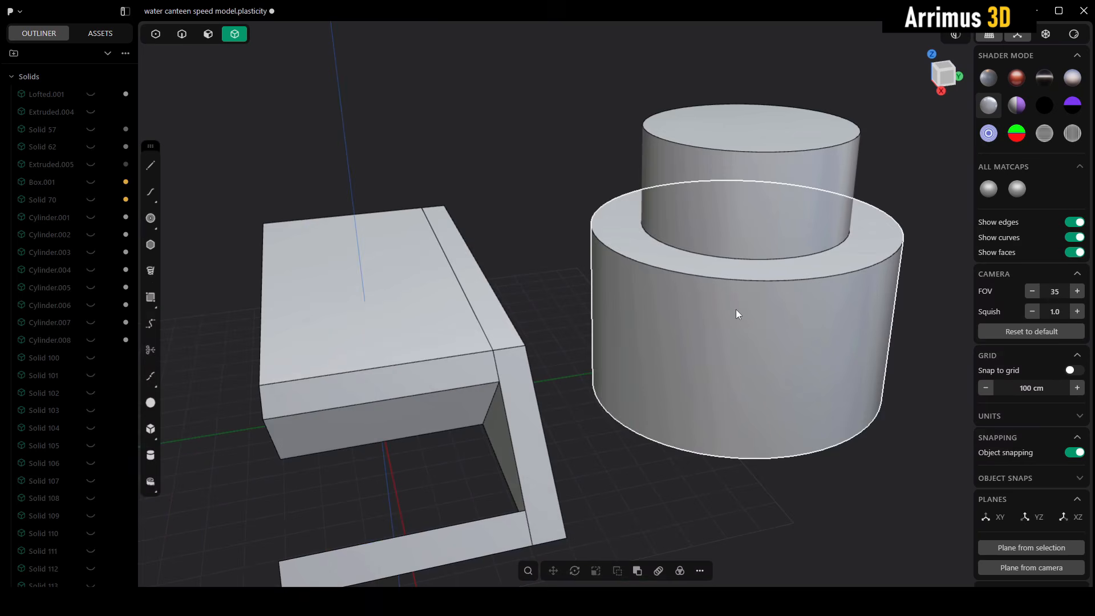
# Step: Apply the default grey material to the main slab body
pyautogui.scroll(-5, 618, 320)
pyautogui.moveTo(610, 312); pyautogui.dragTo(660, 268, button='middle')
pyautogui.scroll(7, 659, 268)
pyautogui.click(555, 344)
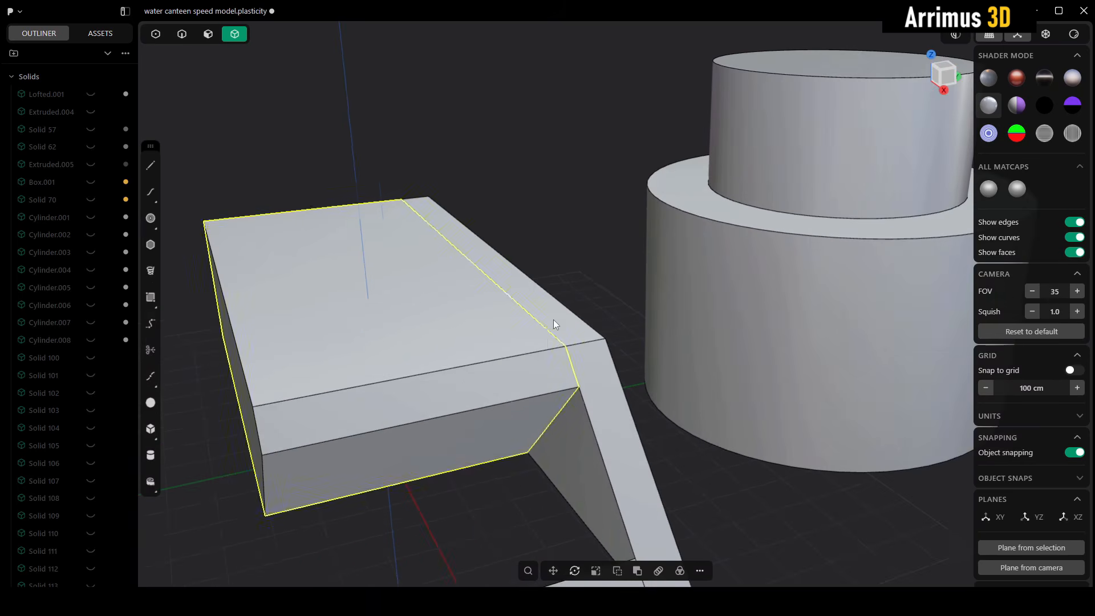
pyautogui.keyDown('shift'); pyautogui.moveTo(554, 319); pyautogui.dragTo(574, 308, button='middle'); pyautogui.keyUp('shift')
pyautogui.press('m')
pyautogui.rightClick(585, 291)
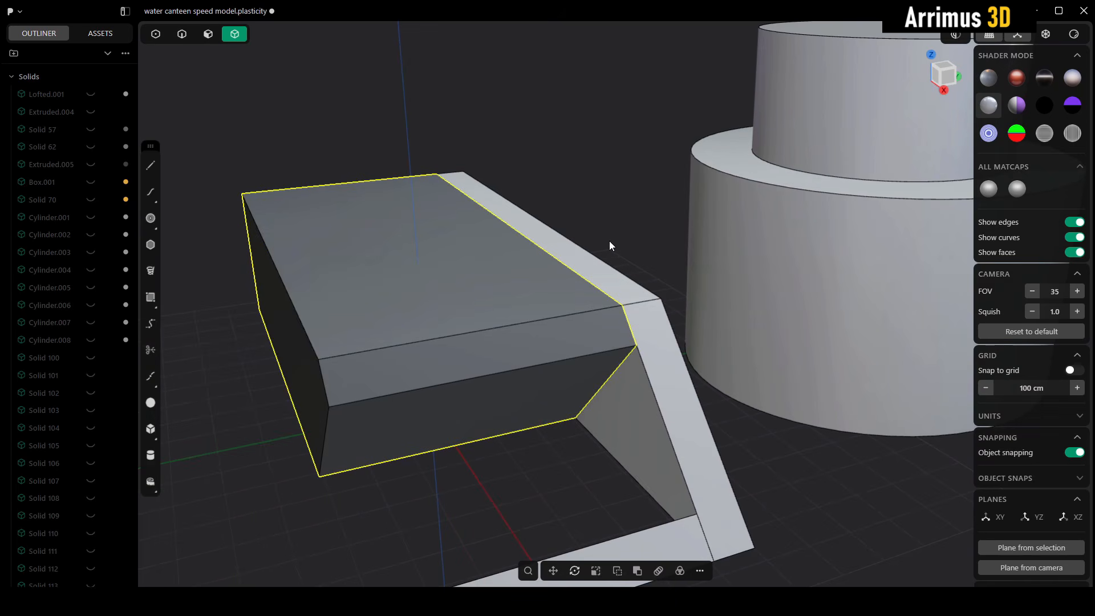
# Step: Give the narrow side rail beside the slab a dark grey material color
pyautogui.click(627, 297)
pyautogui.press('m')
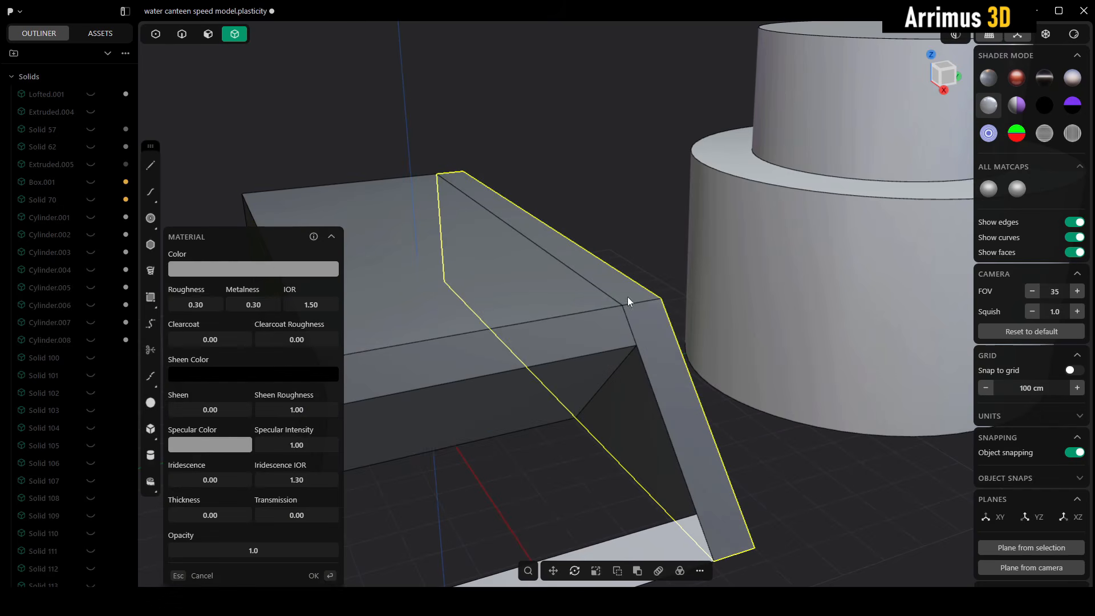
pyautogui.click(286, 264)
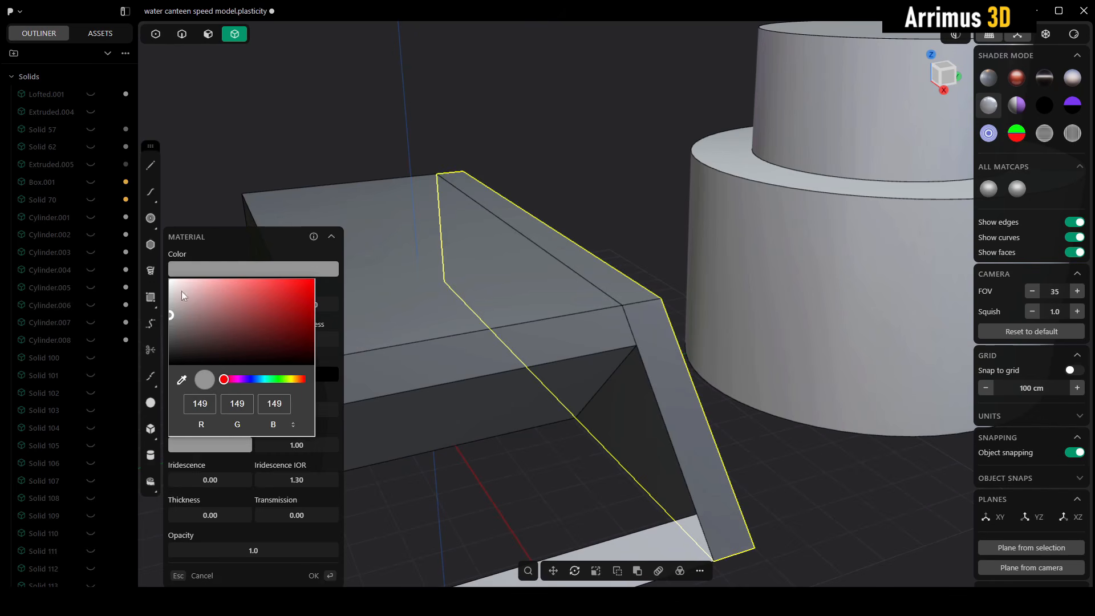
pyautogui.moveTo(182, 291); pyautogui.dragTo(161, 332)
pyautogui.click(308, 230)
pyautogui.rightClick(529, 221)
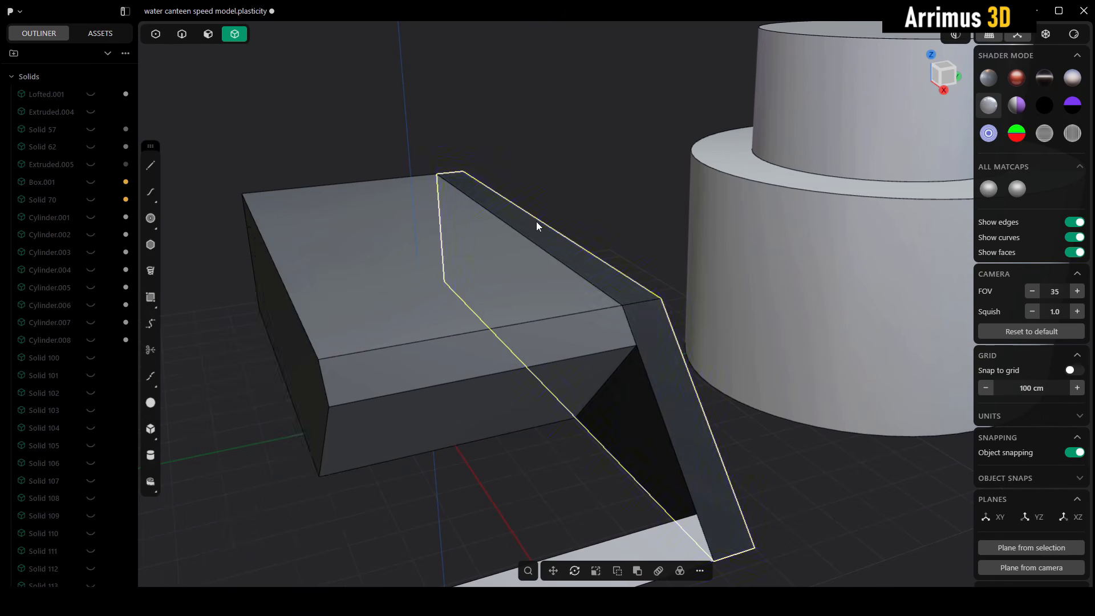
# Step: Mirror the slab and the dark side rail in the positive Y direction, cutting them down the mirror plane
pyautogui.keyDown('shift'); pyautogui.moveTo(562, 280); pyautogui.dragTo(563, 266, button='middle'); pyautogui.keyUp('shift')
pyautogui.scroll(-2, 562, 266)
pyautogui.click(642, 218)
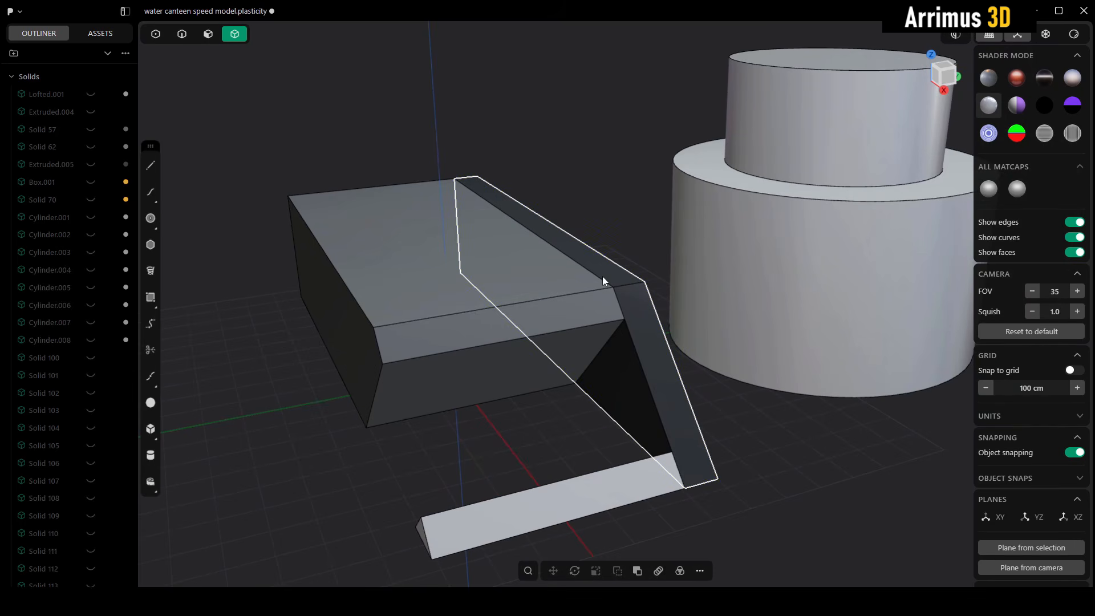
pyautogui.click(603, 277)
pyautogui.click(426, 329)
pyautogui.hotkey('alt', 'x')
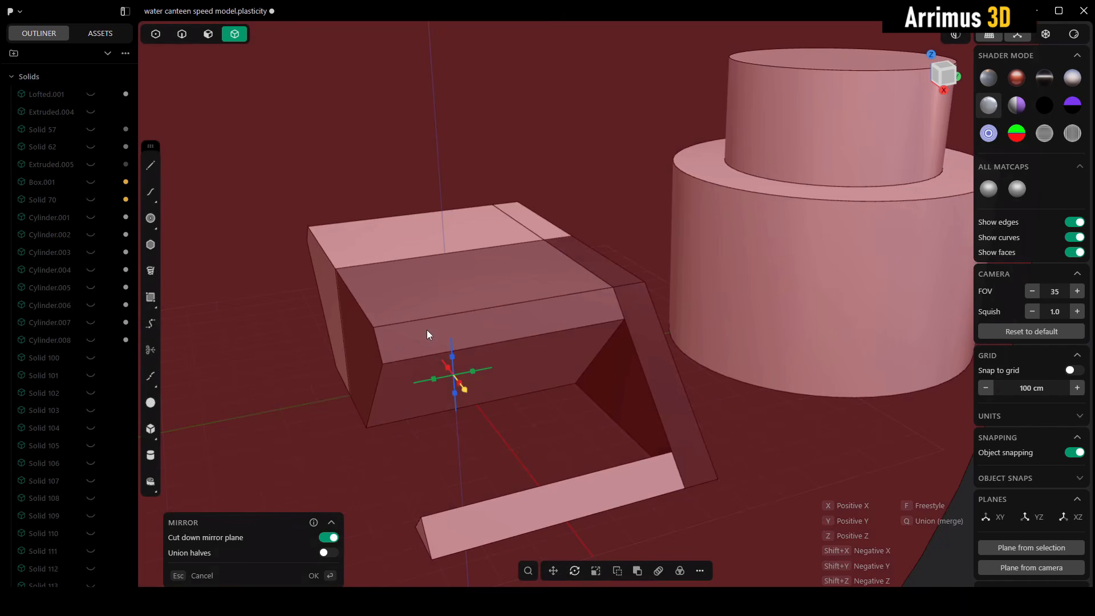
pyautogui.press('y')
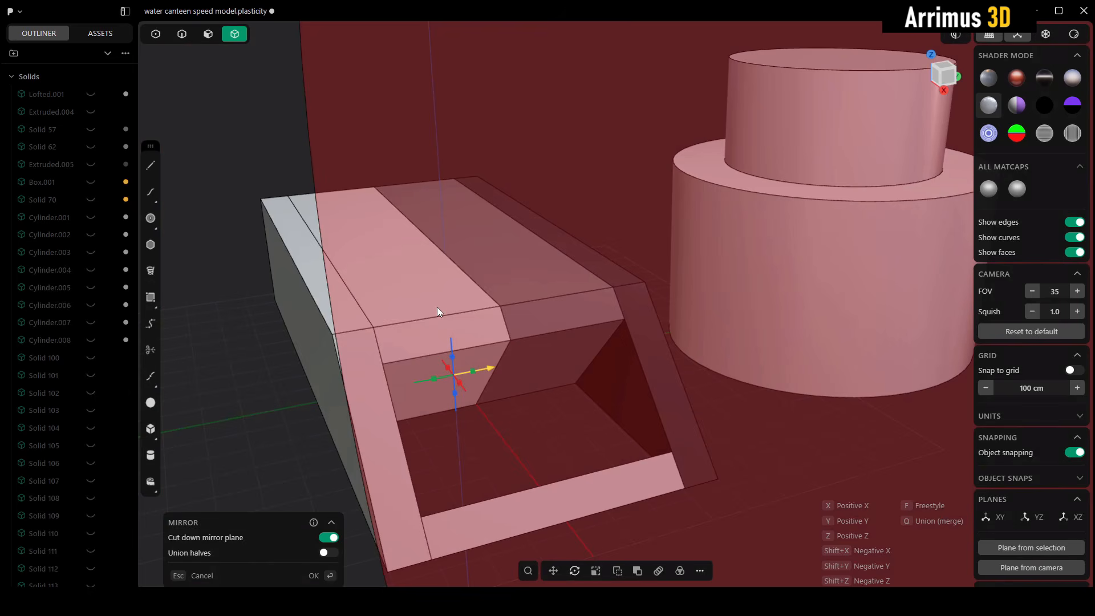
pyautogui.press('Return')
# Step: Cut the dark side rail with the slab's sloped underside face to separate its upper section
pyautogui.moveTo(460, 288); pyautogui.dragTo(586, 280, button='middle')
pyautogui.click(586, 281)
pyautogui.scroll(3, 667, 310)
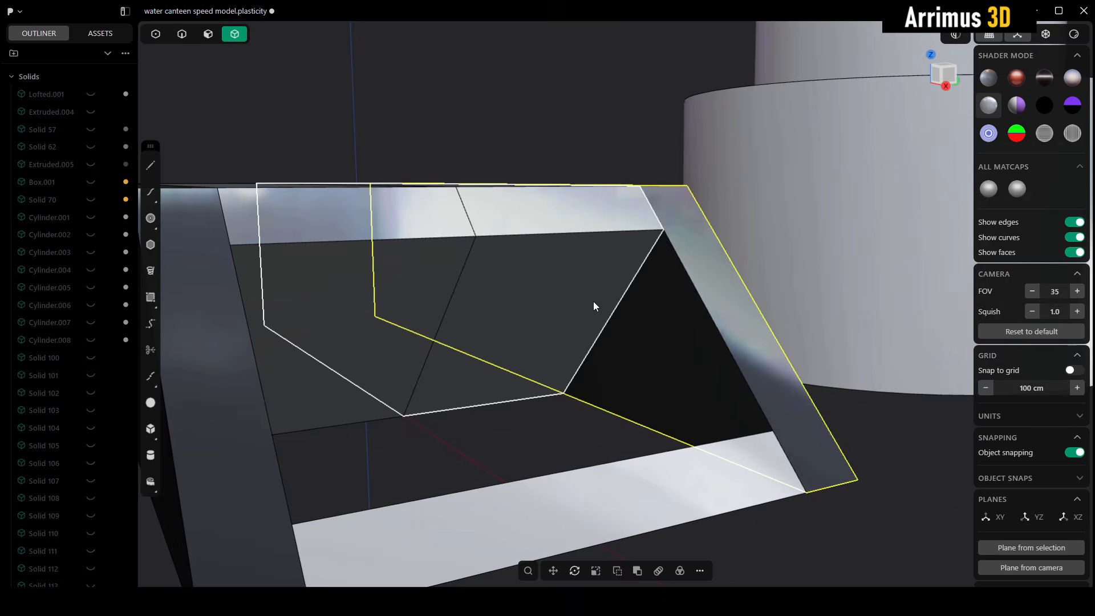
pyautogui.press('c')
pyautogui.click(590, 374)
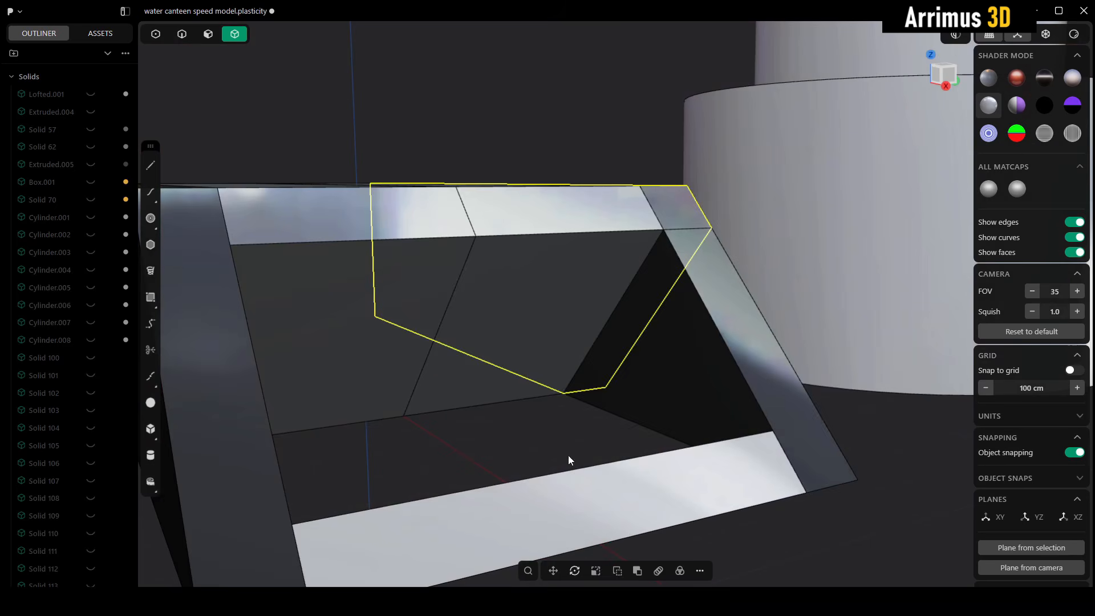
pyautogui.moveTo(712, 360); pyautogui.dragTo(602, 408, button='middle')
pyautogui.press('g')
pyautogui.press('Escape')
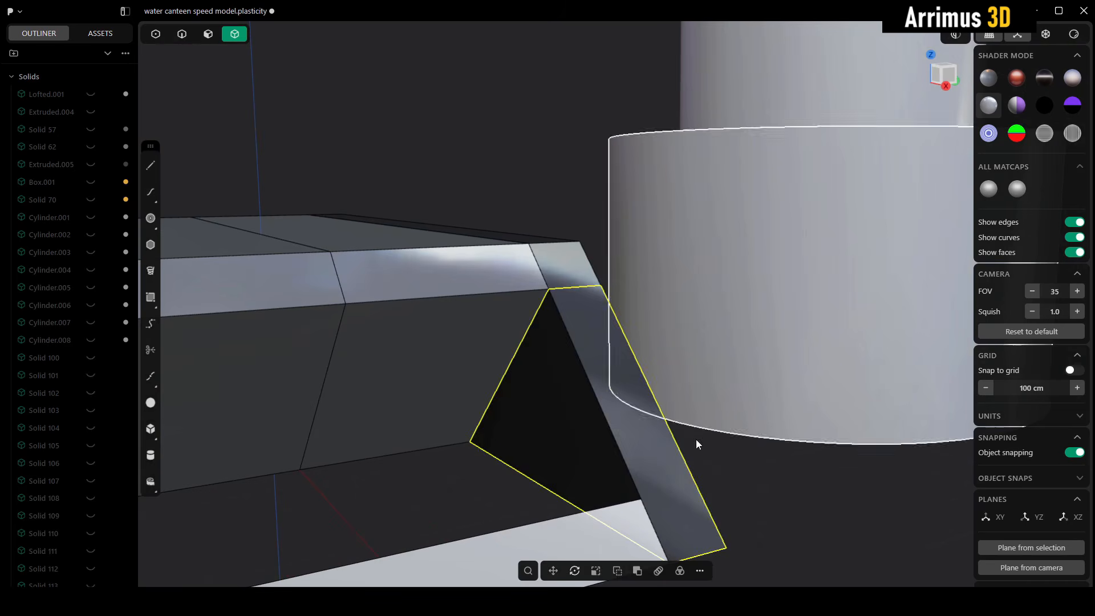
# Step: Isolate the wide lower cylinder
pyautogui.moveTo(512, 471); pyautogui.dragTo(559, 425, button='middle')
pyautogui.scroll(-5, 605, 400)
pyautogui.click(688, 443)
pyautogui.moveTo(712, 438); pyautogui.dragTo(704, 392, button='middle')
pyautogui.moveTo(590, 385); pyautogui.dragTo(677, 344, button='middle')
pyautogui.press('/')
pyautogui.scroll(3, 630, 263)
pyautogui.click(752, 199)
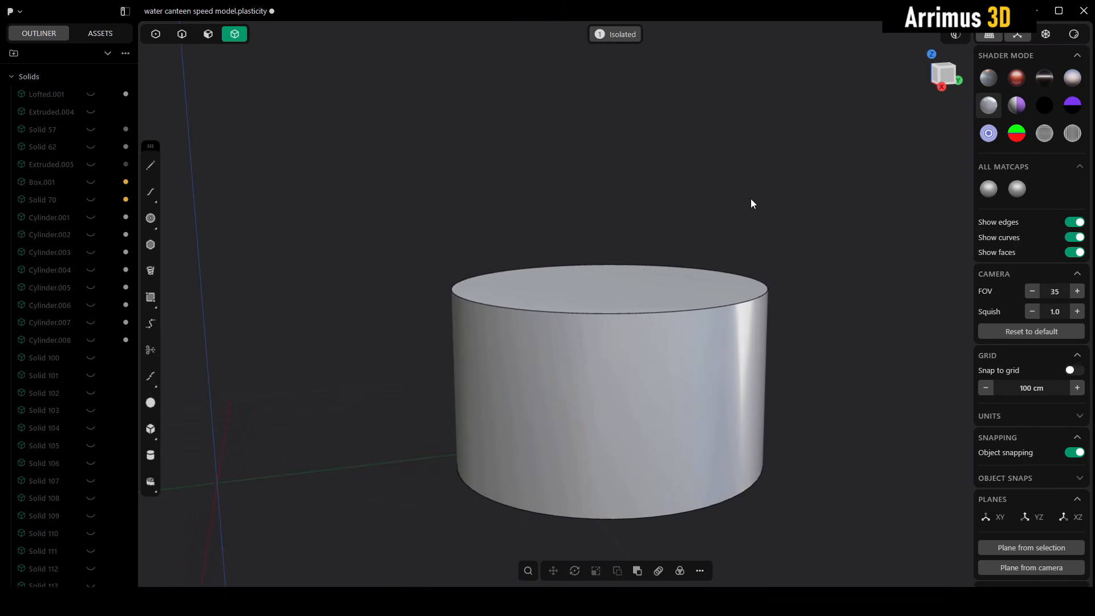
# Step: On a view-aligned temporary plane, draw an open three-segment stepped polyline across the upper side of the cylinder
pyautogui.press('KP_1')
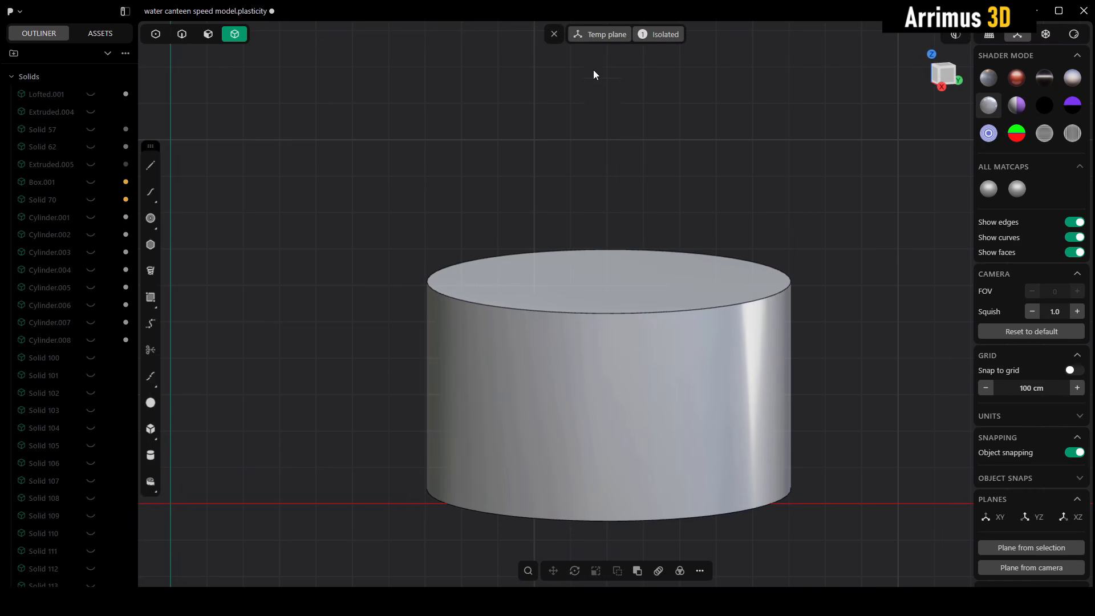
pyautogui.keyDown('shift'); pyautogui.moveTo(651, 216); pyautogui.dragTo(682, 206, button='middle'); pyautogui.keyUp('shift')
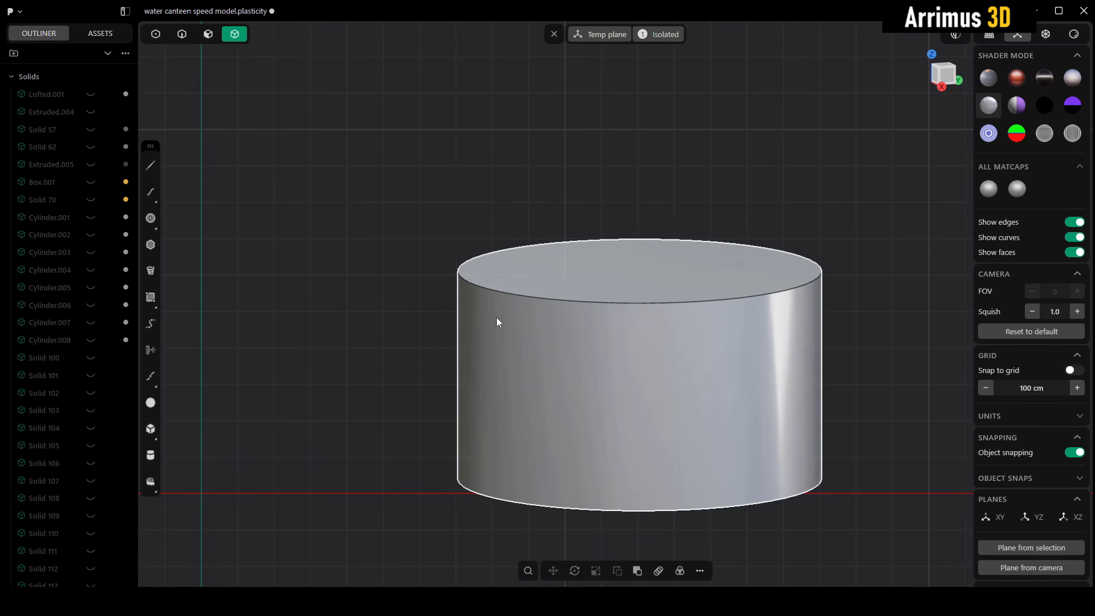
pyautogui.keyDown('shift'); pyautogui.moveTo(639, 321); pyautogui.dragTo(614, 255, button='middle'); pyautogui.keyUp('shift')
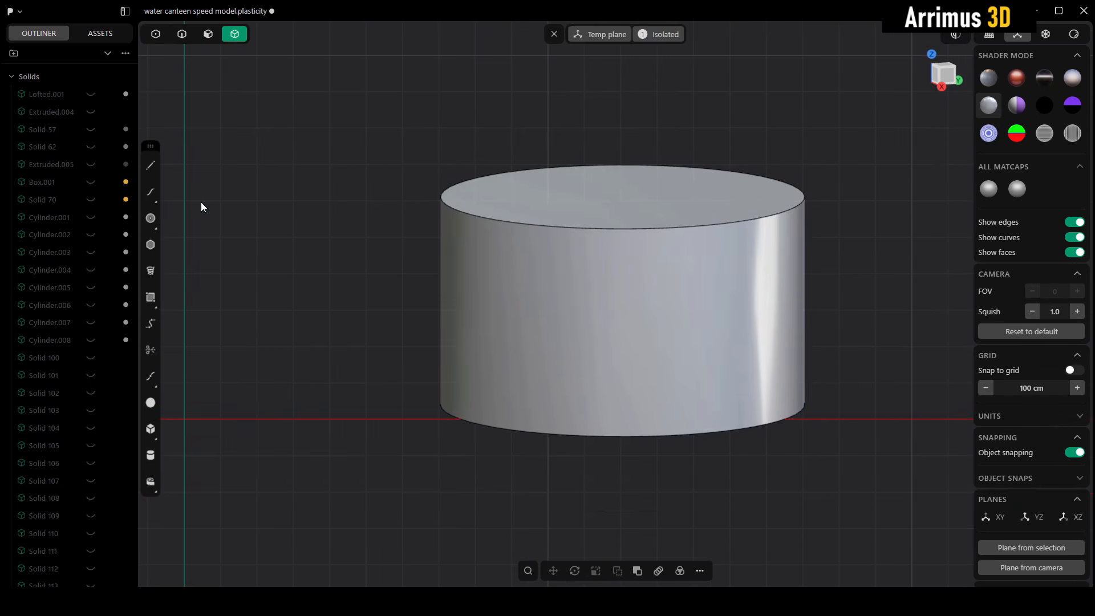
pyautogui.press('b')
pyautogui.press('Escape')
pyautogui.press('l')
pyautogui.click(404, 346)
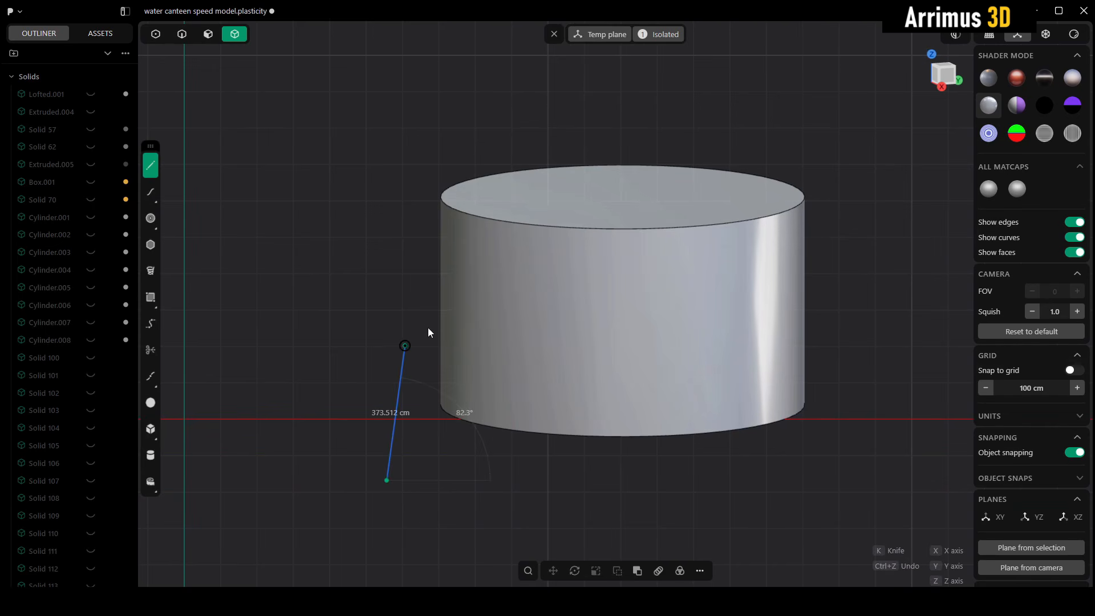
pyautogui.click(491, 292)
pyautogui.rightClick(507, 110)
# Step: Fillet both corners of the stepped polyline
pyautogui.press('b')
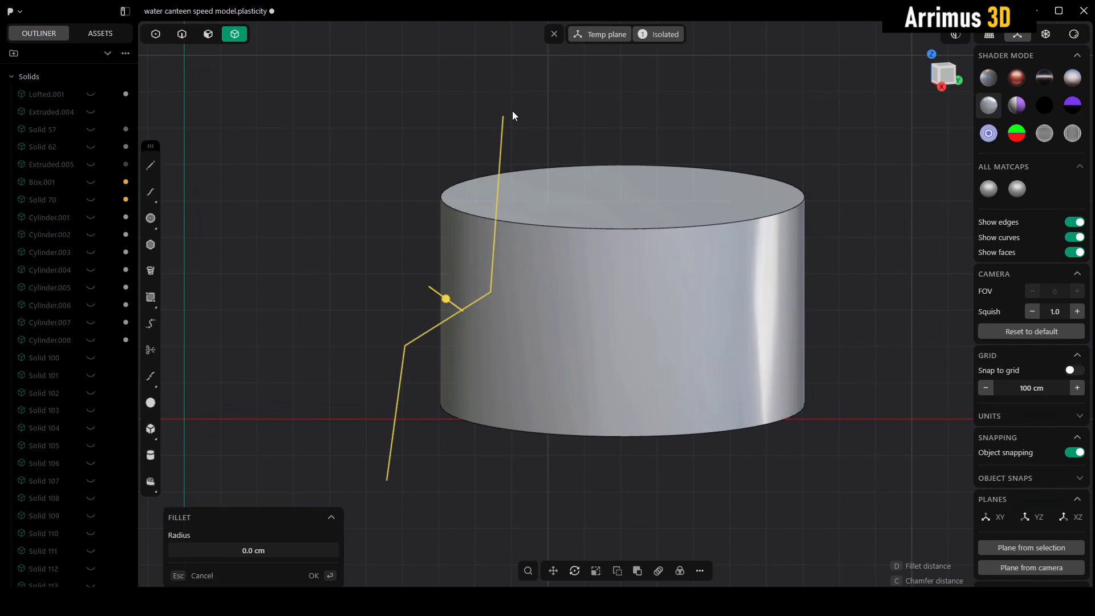
pyautogui.click(523, 93)
pyautogui.rightClick(523, 93)
pyautogui.click(565, 117)
# Step: Cut the cylinder with the filleted polyline and shift the separated upper corner piece slightly
pyautogui.click(603, 241)
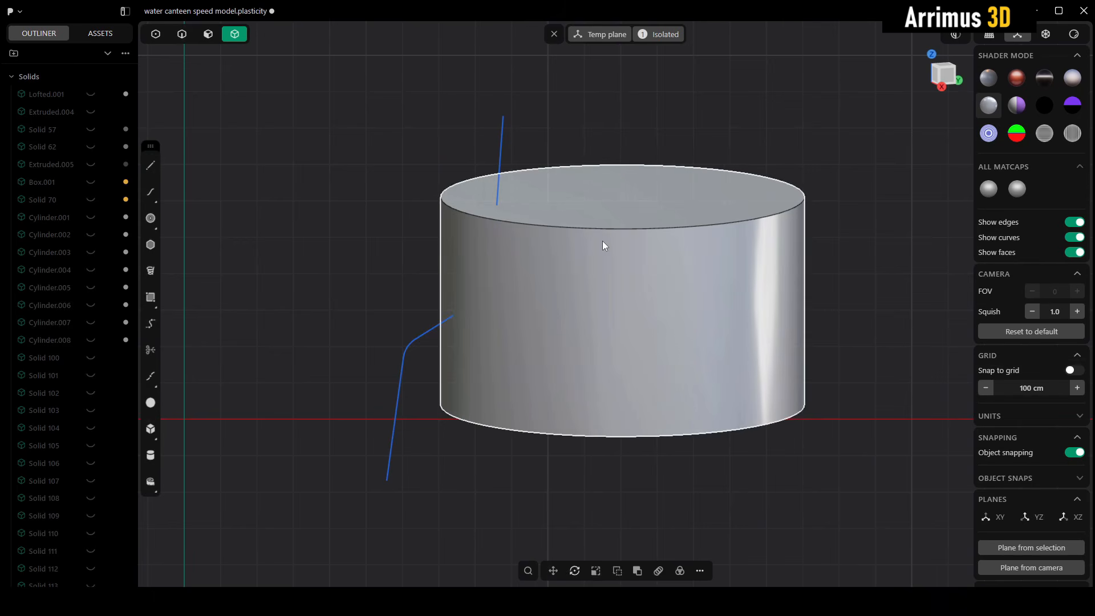
pyautogui.press('c')
pyautogui.click(504, 145)
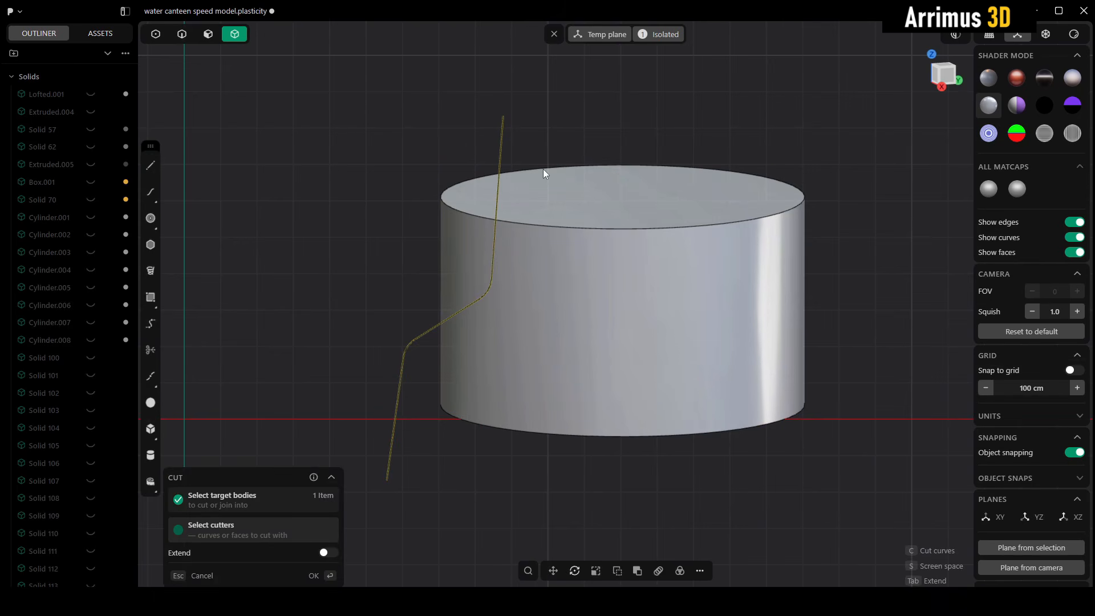
pyautogui.press('Return')
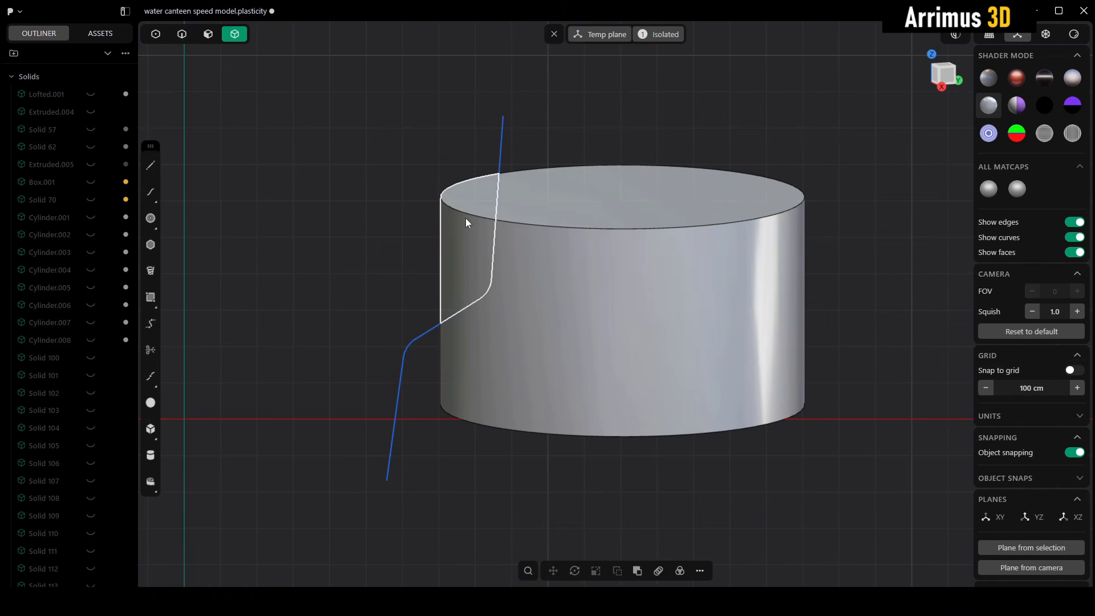
pyautogui.click(466, 218)
pyautogui.press('g')
pyautogui.click(457, 213)
pyautogui.moveTo(458, 212); pyautogui.dragTo(596, 186, button='middle')
# Step: Push the corner piece's outer curved face inward so it sits recessed from the main cylinder
pyautogui.press('3')
pyautogui.click(516, 254)
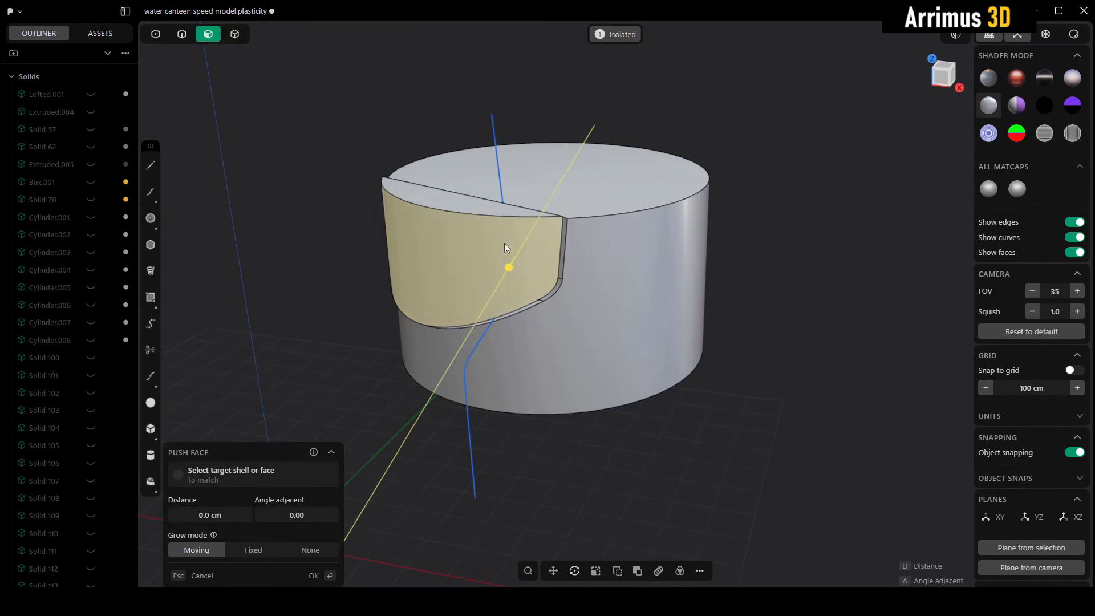
pyautogui.press('d')
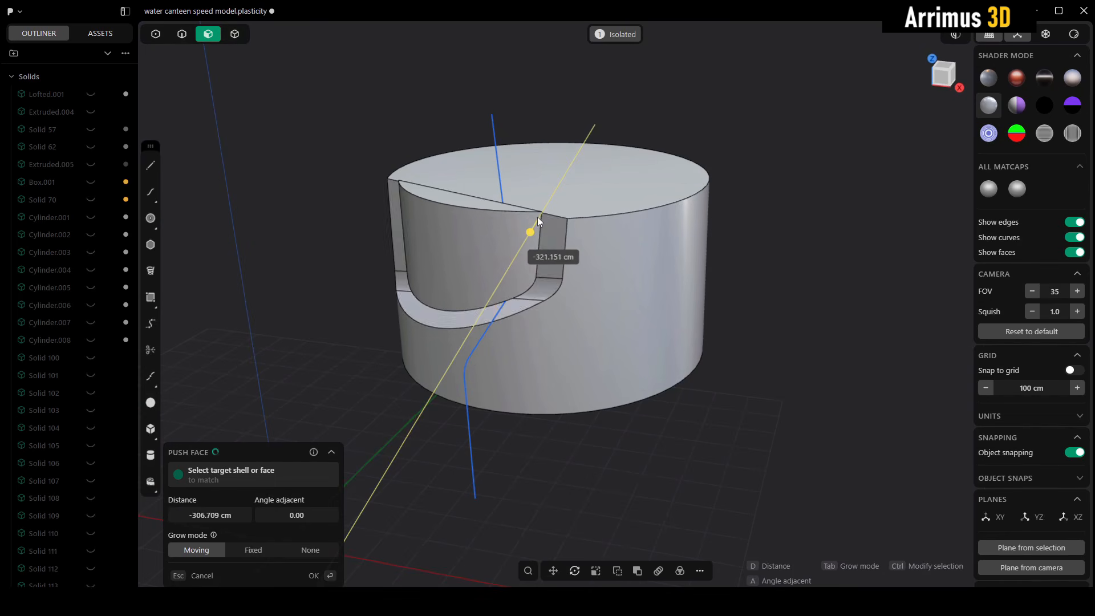
pyautogui.click(541, 222)
pyautogui.click(771, 297)
pyautogui.moveTo(771, 298); pyautogui.dragTo(620, 277, button='middle')
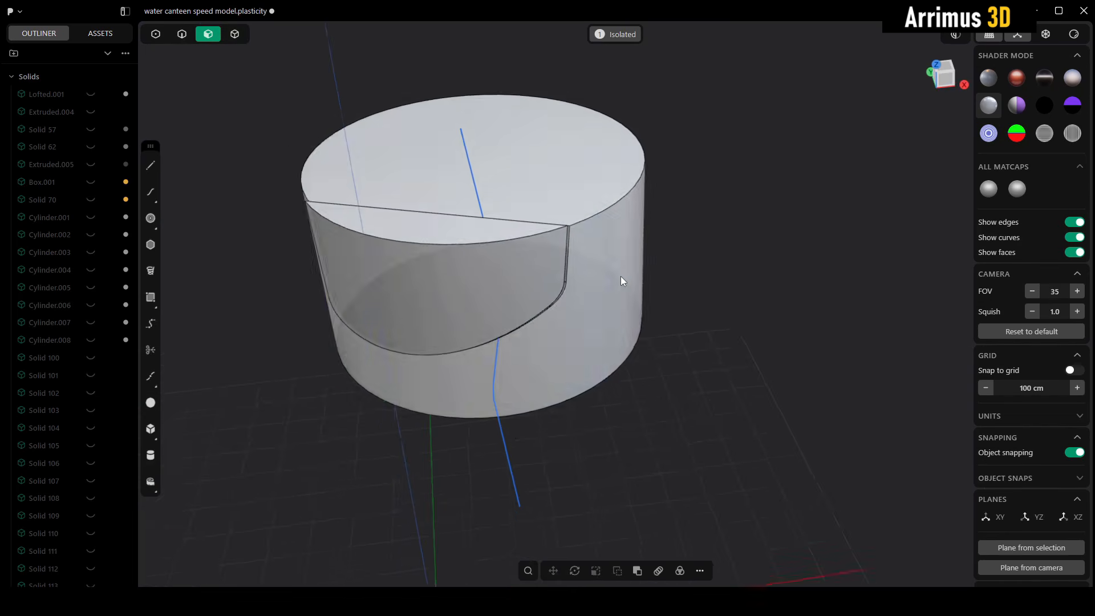
pyautogui.scroll(3, 620, 276)
pyautogui.click(500, 280)
pyautogui.press('d')
pyautogui.click(480, 271)
pyautogui.click(760, 331)
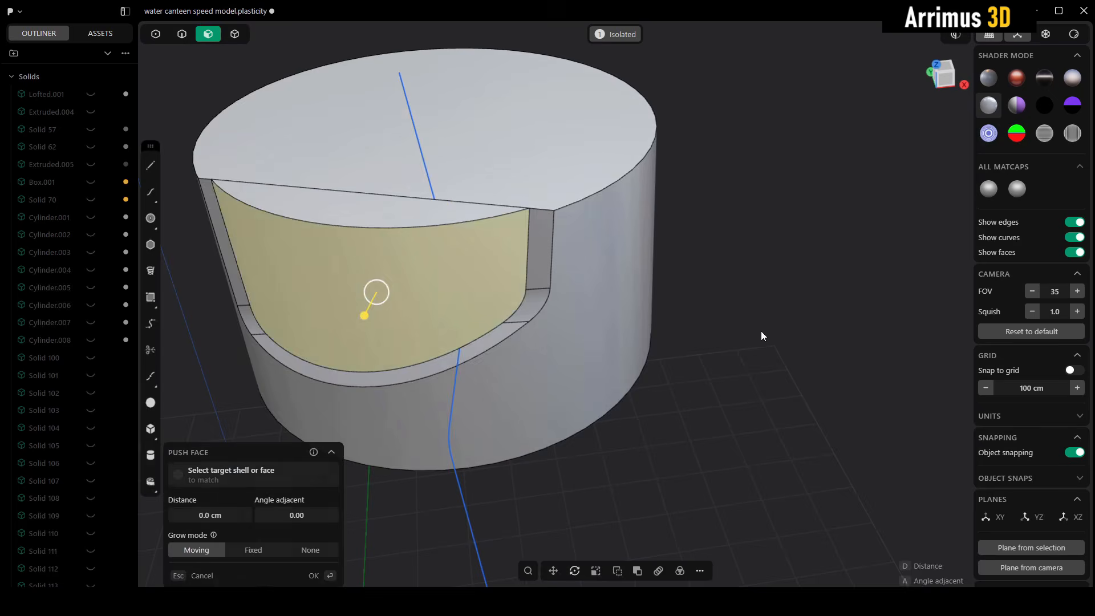
# Step: Examine from several angles how the cutting curve runs relative to the main cylinder and the recessed piece
pyautogui.moveTo(761, 331); pyautogui.dragTo(672, 333, button='middle')
pyautogui.scroll(-5, 672, 333)
pyautogui.keyDown('shift'); pyautogui.moveTo(681, 274); pyautogui.dragTo(637, 296, button='middle'); pyautogui.keyUp('shift')
pyautogui.press('4')
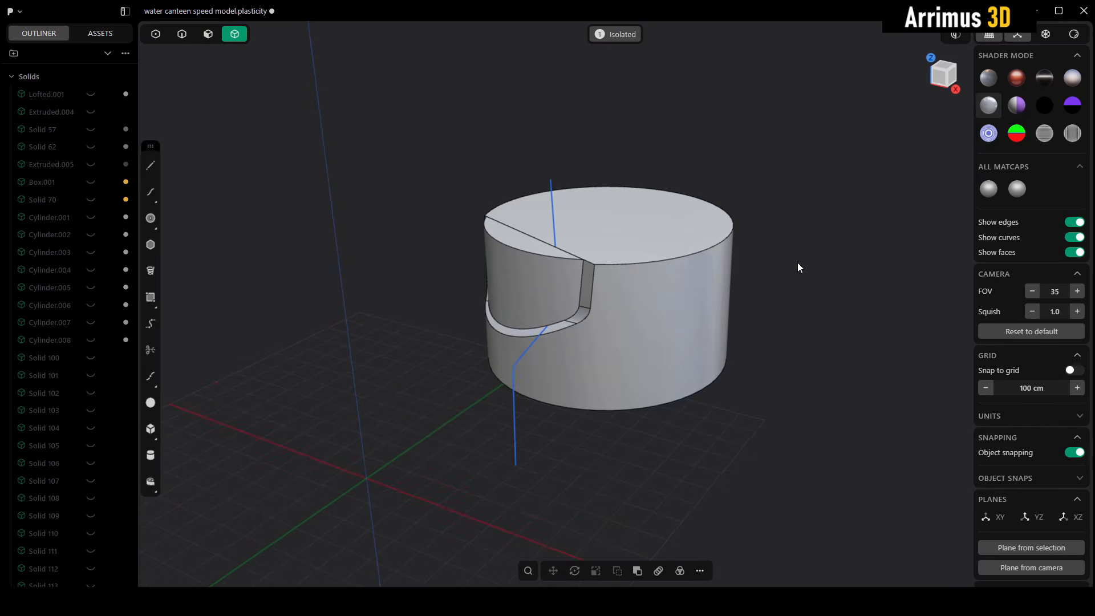
pyautogui.moveTo(606, 238); pyautogui.dragTo(571, 195, button='middle')
pyautogui.scroll(3, 568, 251)
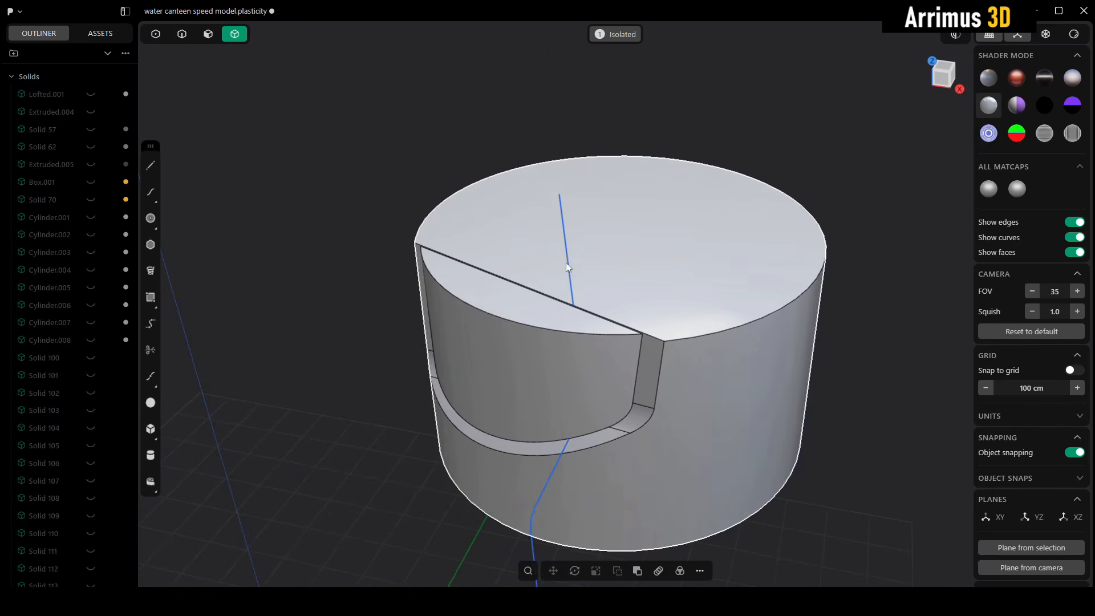
pyautogui.press('2')
pyautogui.click(569, 263)
pyautogui.moveTo(569, 264); pyautogui.dragTo(519, 213, button='middle')
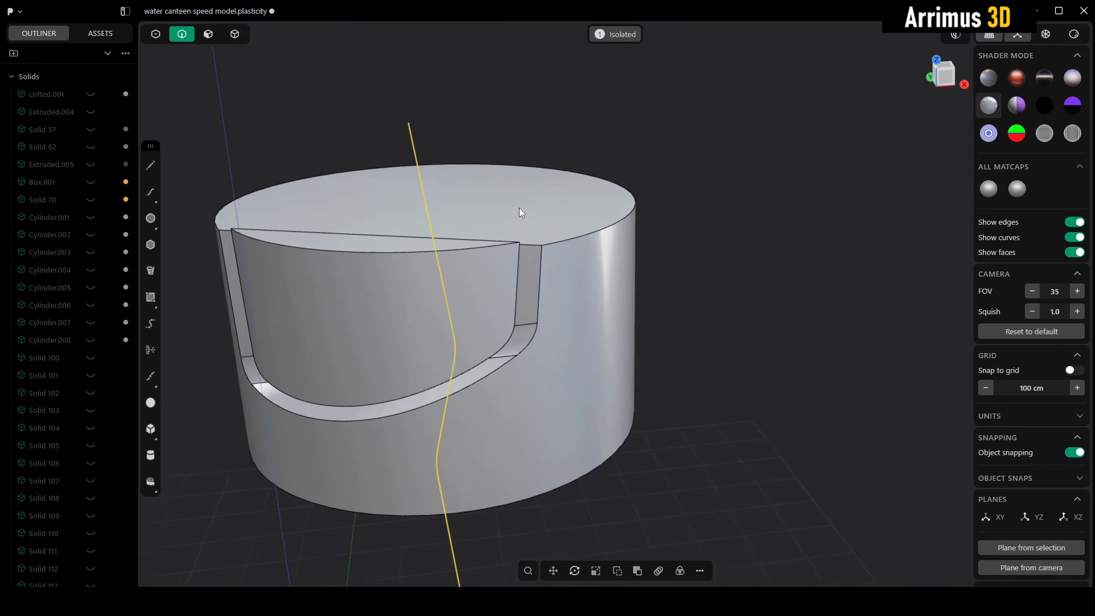
pyautogui.scroll(-2, 520, 208)
pyautogui.click(719, 249)
pyautogui.press('4')
pyautogui.keyDown('shift'); pyautogui.moveTo(578, 279); pyautogui.dragTo(599, 283, button='middle'); pyautogui.keyUp('shift')
pyautogui.moveTo(600, 284); pyautogui.dragTo(596, 291, button='middle')
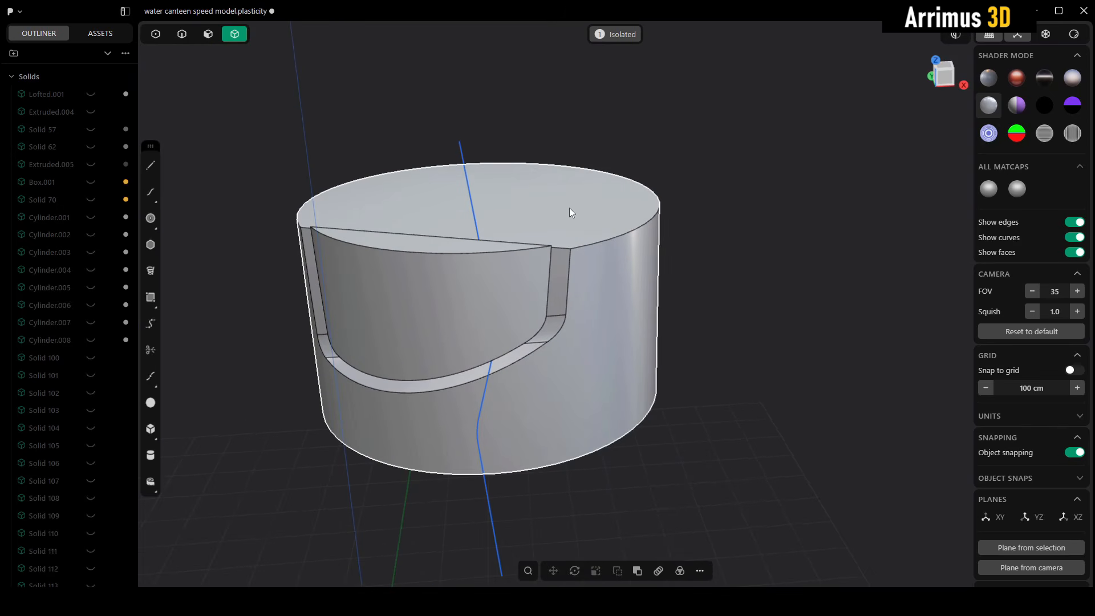
# Step: Try to cut the main cylinder with the existing curve from the angled perspective view
pyautogui.click(568, 208)
pyautogui.keyDown('shift'); pyautogui.moveTo(569, 208); pyautogui.dragTo(640, 227, button='middle'); pyautogui.keyUp('shift')
pyautogui.press('c')
pyautogui.click(537, 225)
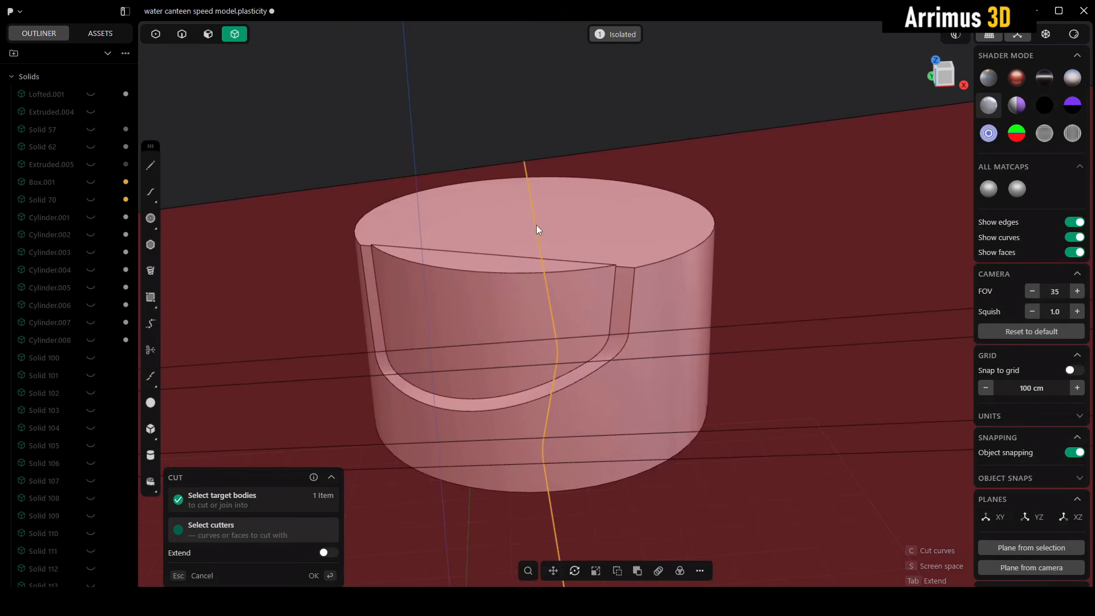
pyautogui.moveTo(566, 233); pyautogui.dragTo(466, 200, button='middle')
pyautogui.press('Return')
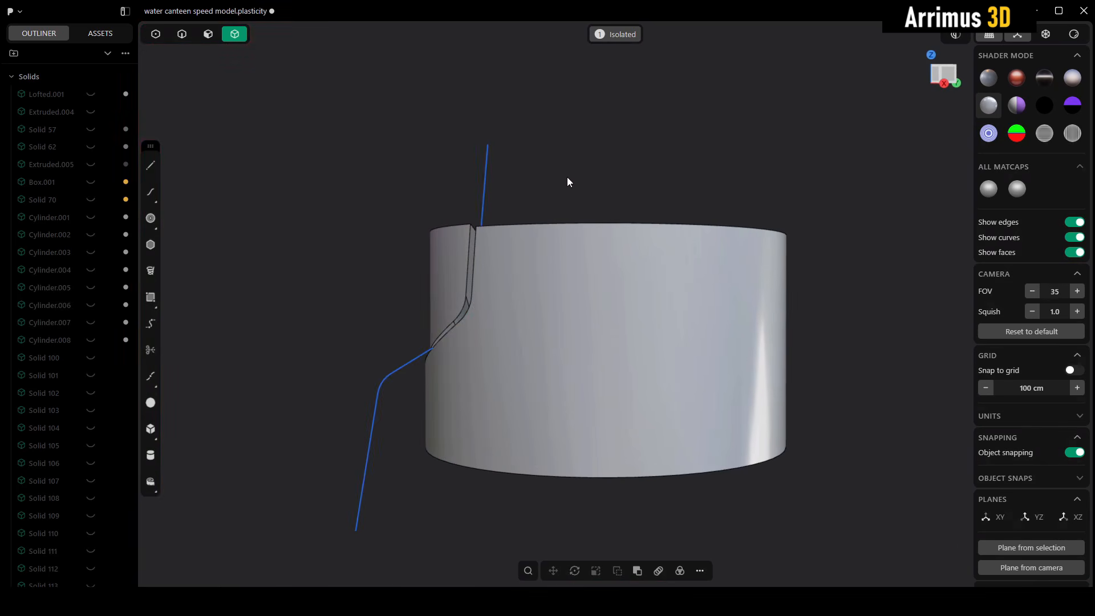
# Step: Set a temporary plane facing the camera from an angled view and try to cut the main cylinder with the existing curve
pyautogui.moveTo(568, 177); pyautogui.dragTo(631, 236, button='middle')
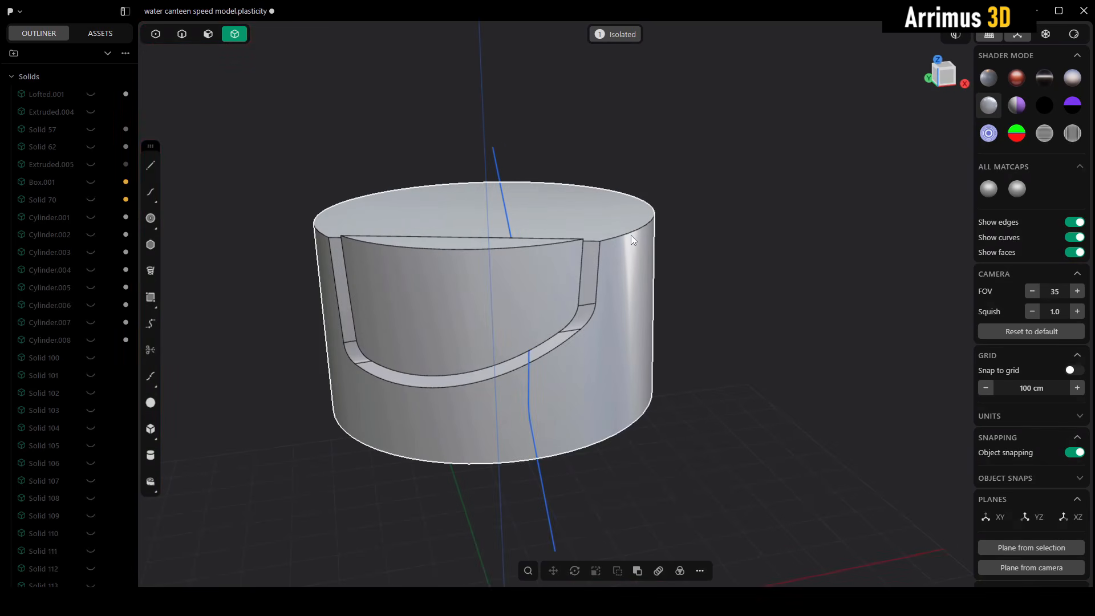
pyautogui.press('space')
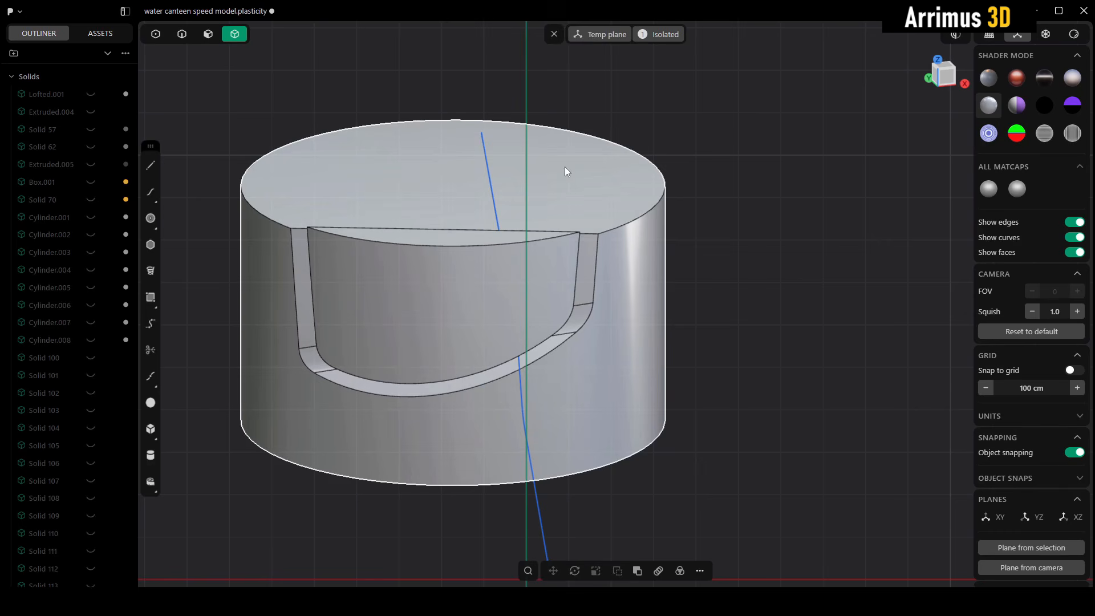
pyautogui.click(497, 171)
pyautogui.moveTo(492, 170); pyautogui.dragTo(497, 171, button='right')
pyautogui.press('c')
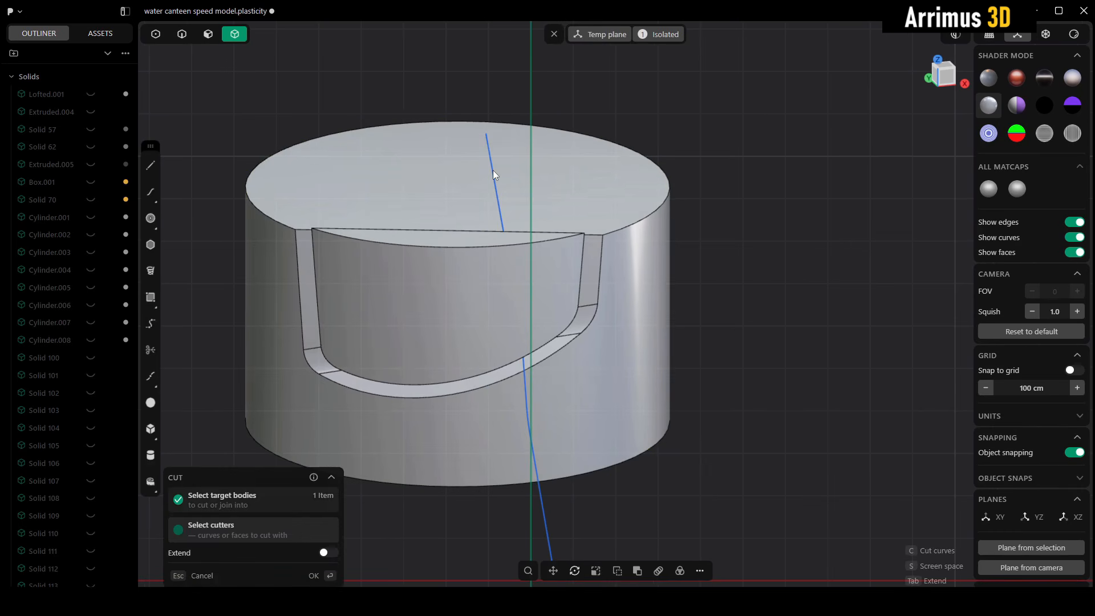
pyautogui.click(492, 169)
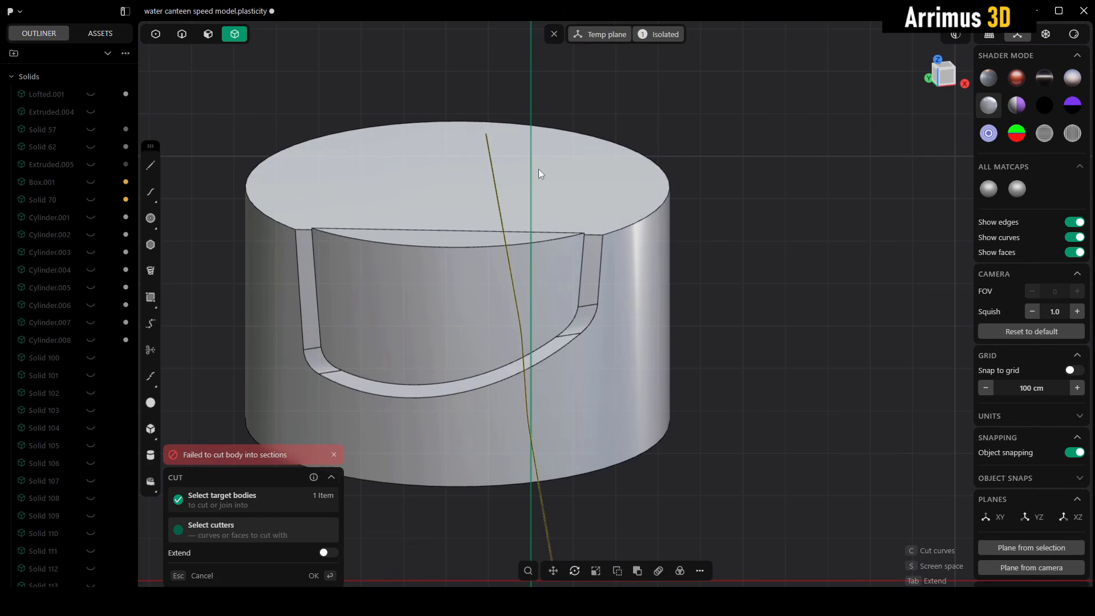
pyautogui.moveTo(557, 181); pyautogui.dragTo(594, 188, button='middle')
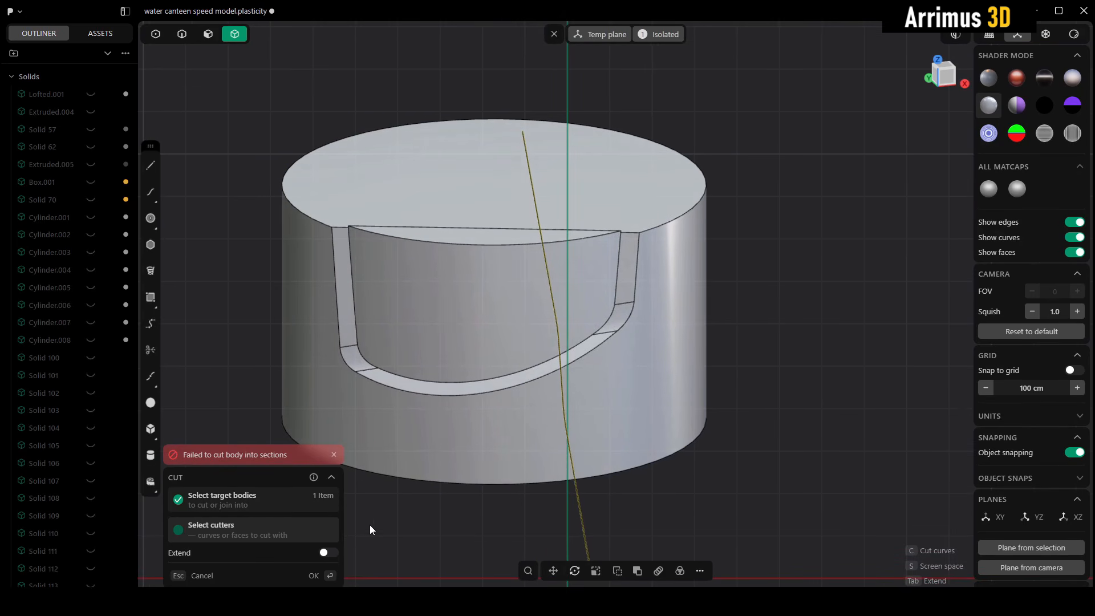
# Step: Enable Extend to split the main cylinder with the curve and try moving the separated side piece
pyautogui.click(330, 554)
pyautogui.scroll(-3, 586, 341)
pyautogui.moveTo(582, 197); pyautogui.dragTo(569, 316, button='middle')
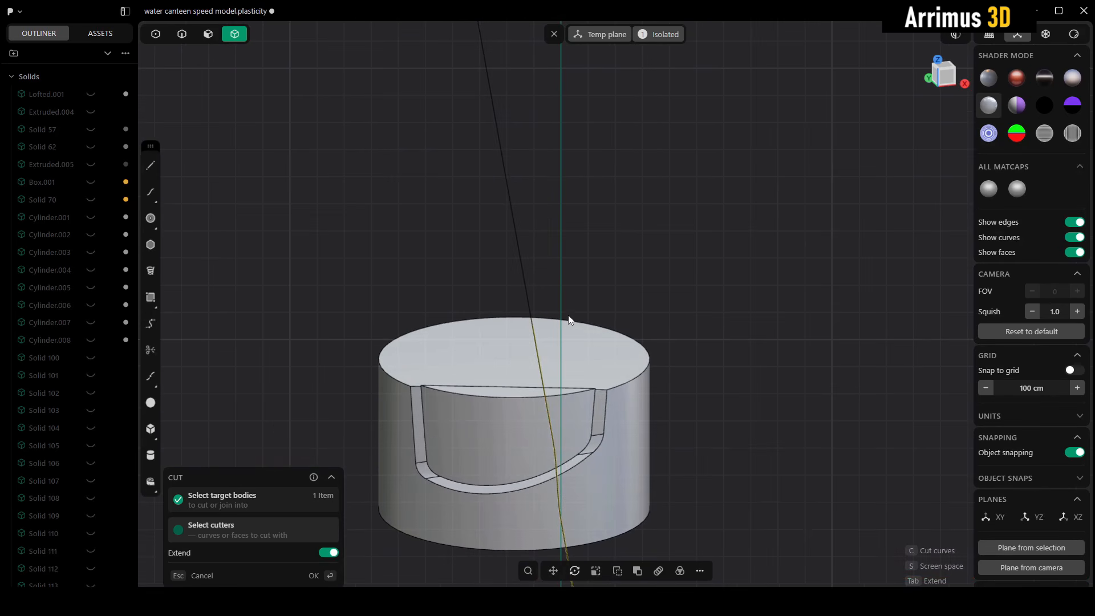
pyautogui.moveTo(561, 380); pyautogui.dragTo(583, 332, button='middle')
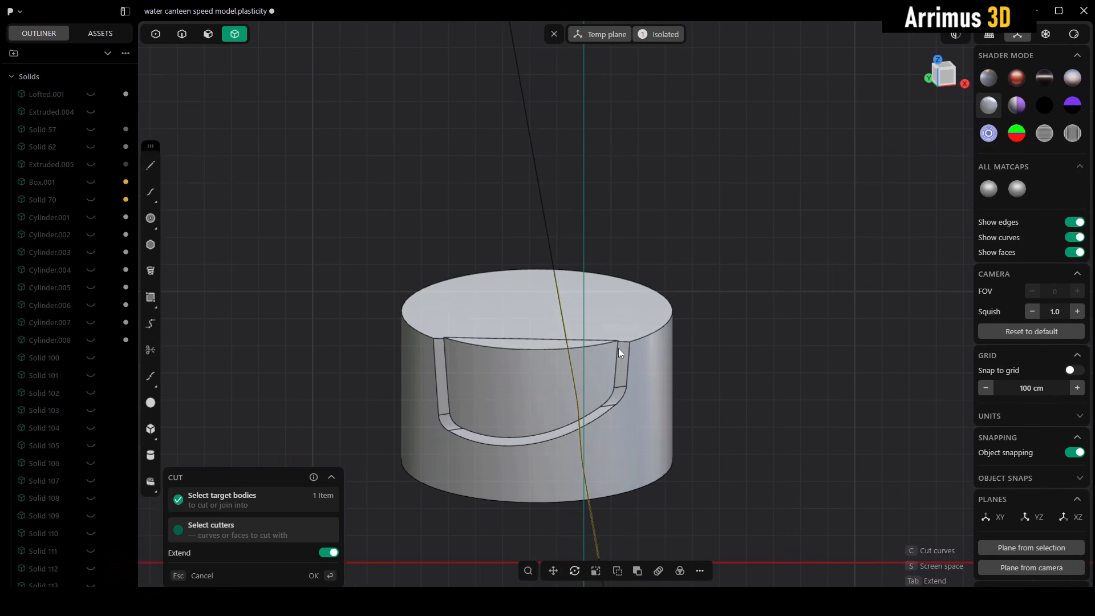
pyautogui.rightClick(681, 283)
pyautogui.moveTo(701, 366); pyautogui.dragTo(675, 333, button='middle')
pyautogui.click(691, 313)
pyautogui.click(588, 263)
pyautogui.press('g')
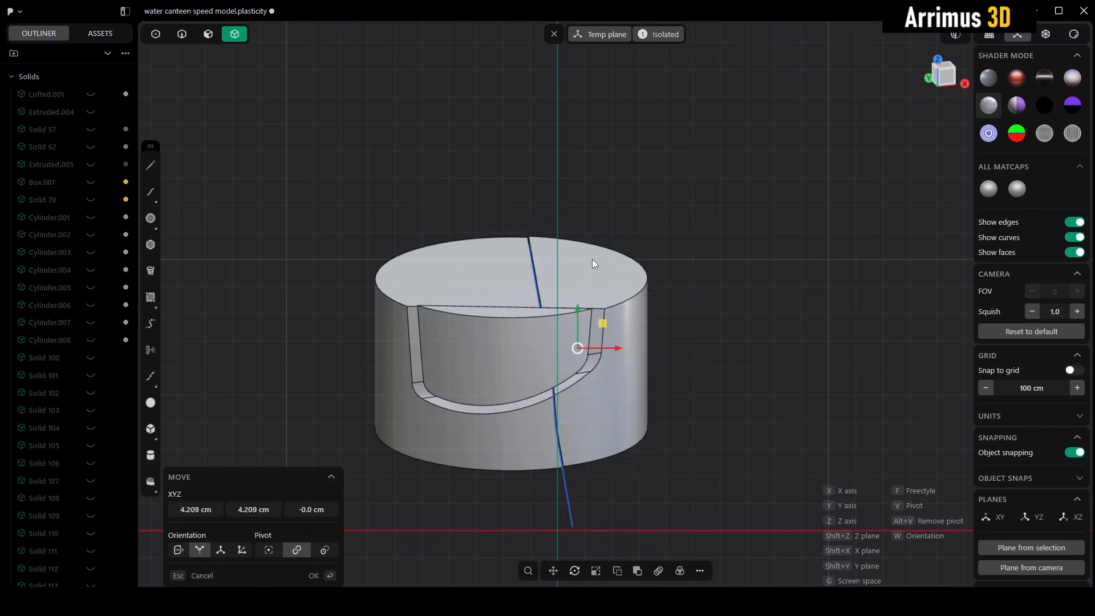
pyautogui.press('Escape')
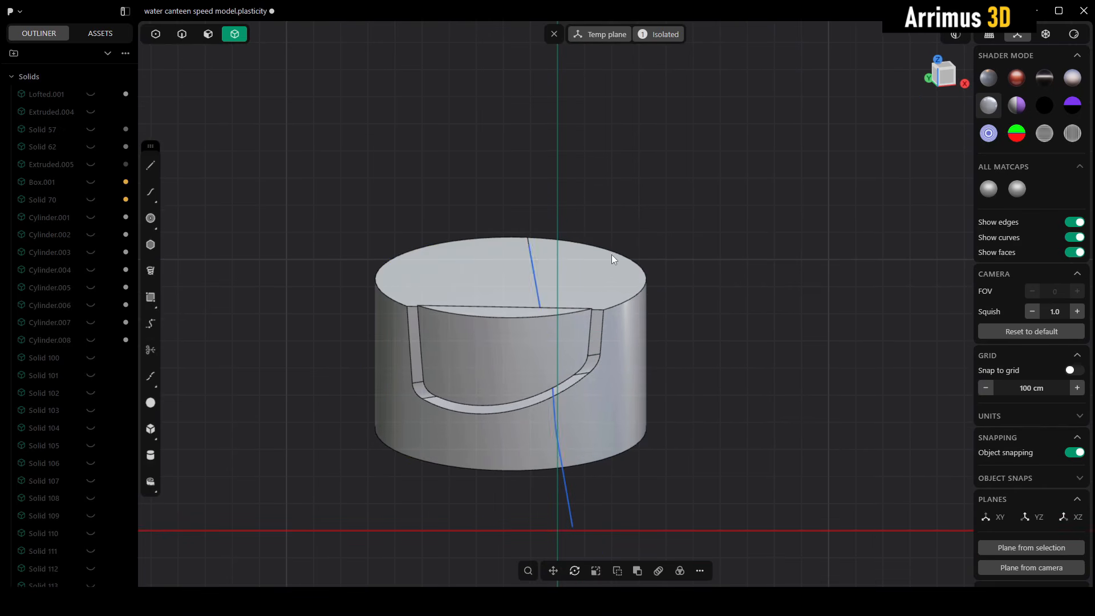
# Step: Move the cutting curve upward past the cylinder's top rim on the temporary plane, and undo the move
pyautogui.moveTo(616, 273); pyautogui.dragTo(621, 266, button='middle')
pyautogui.scroll(3, 585, 263)
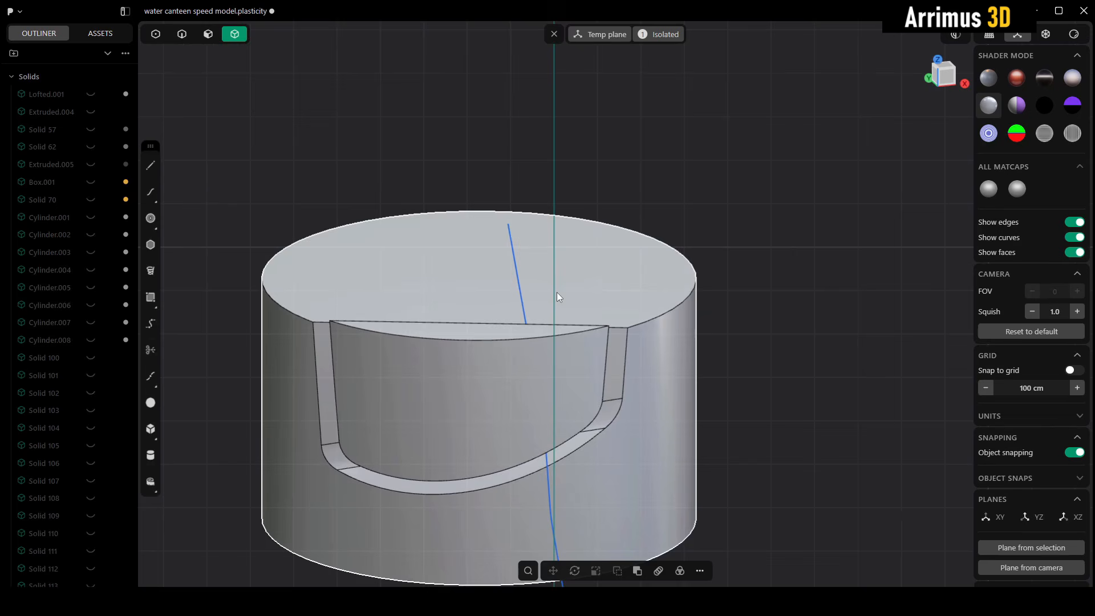
pyautogui.press('2')
pyautogui.click(516, 284)
pyautogui.moveTo(517, 284); pyautogui.dragTo(567, 340, button='middle')
pyautogui.press('g')
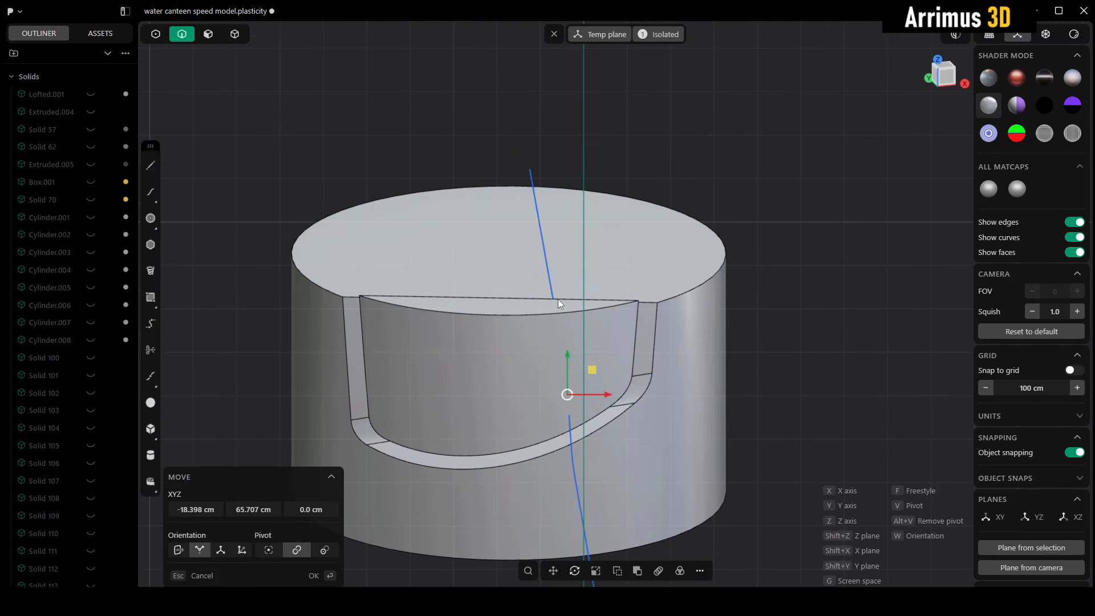
pyautogui.click(558, 299)
pyautogui.moveTo(620, 410); pyautogui.dragTo(640, 379, button='middle')
pyautogui.hotkey('ctrl', 'z')
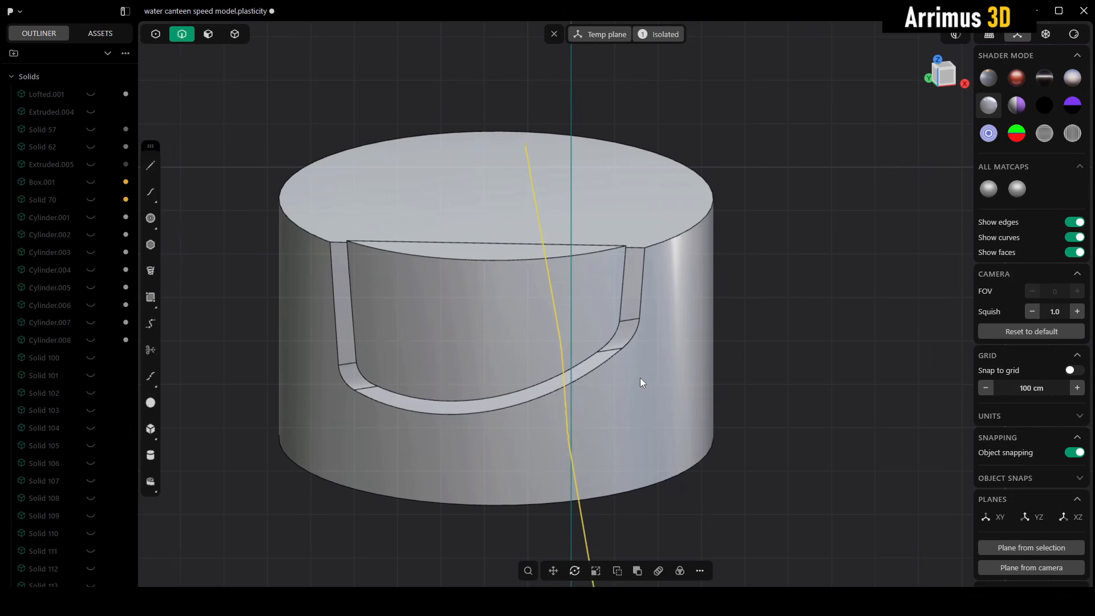
# Step: Try lengthening the cutting curve from its upper end point with Extend Curve, using the Natural shape
pyautogui.click(611, 184)
pyautogui.press('1')
pyautogui.keyDown('shift'); pyautogui.moveTo(497, 163); pyautogui.dragTo(510, 184, button='middle'); pyautogui.keyUp('shift')
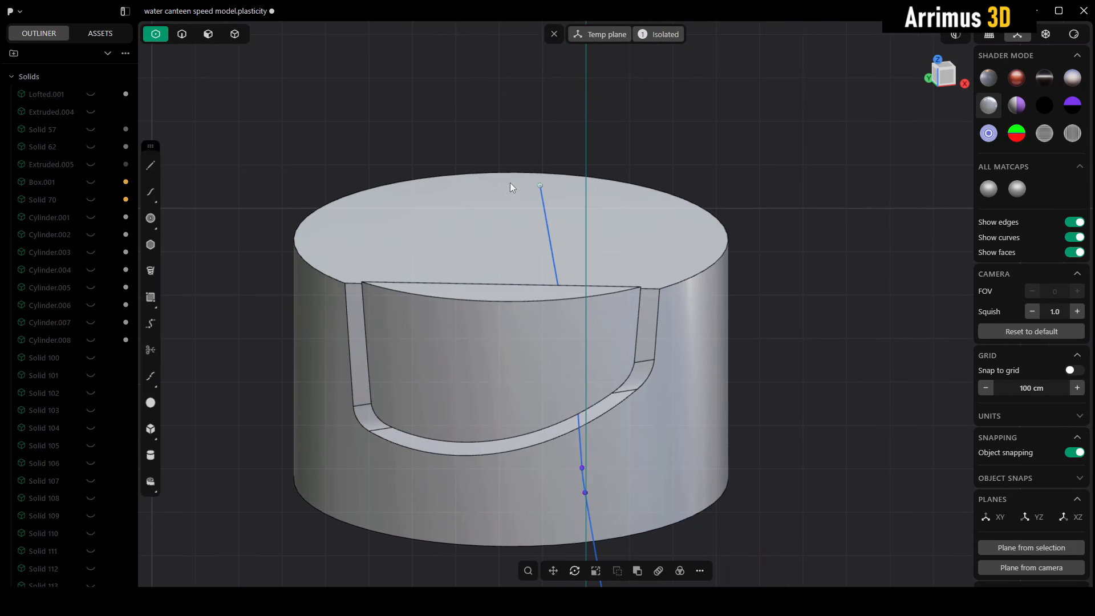
pyautogui.rightClick(510, 180)
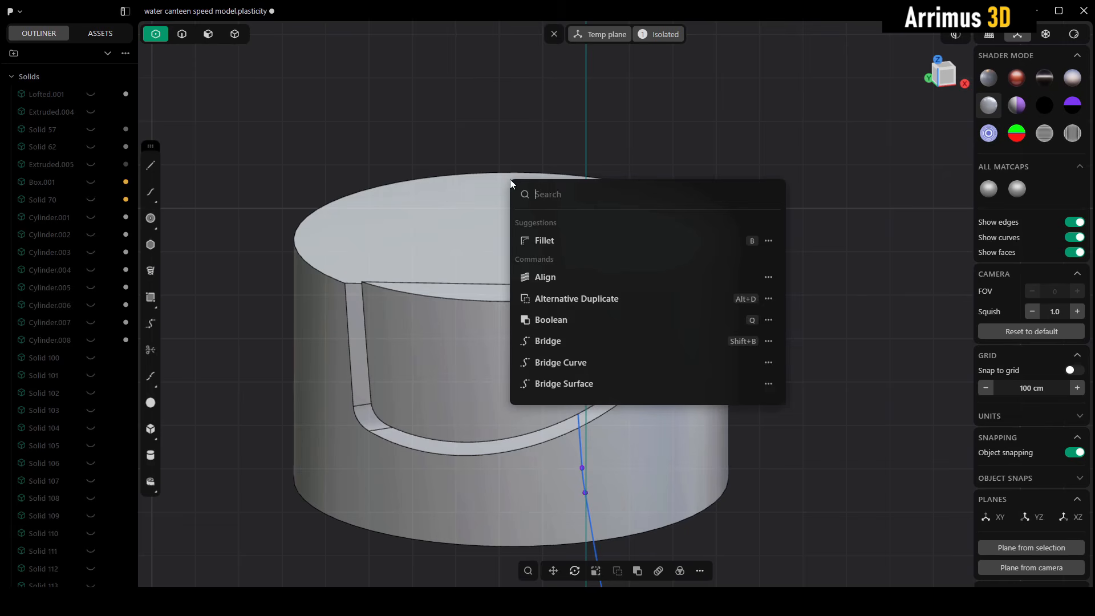
pyautogui.write('ex')
pyautogui.click(558, 227)
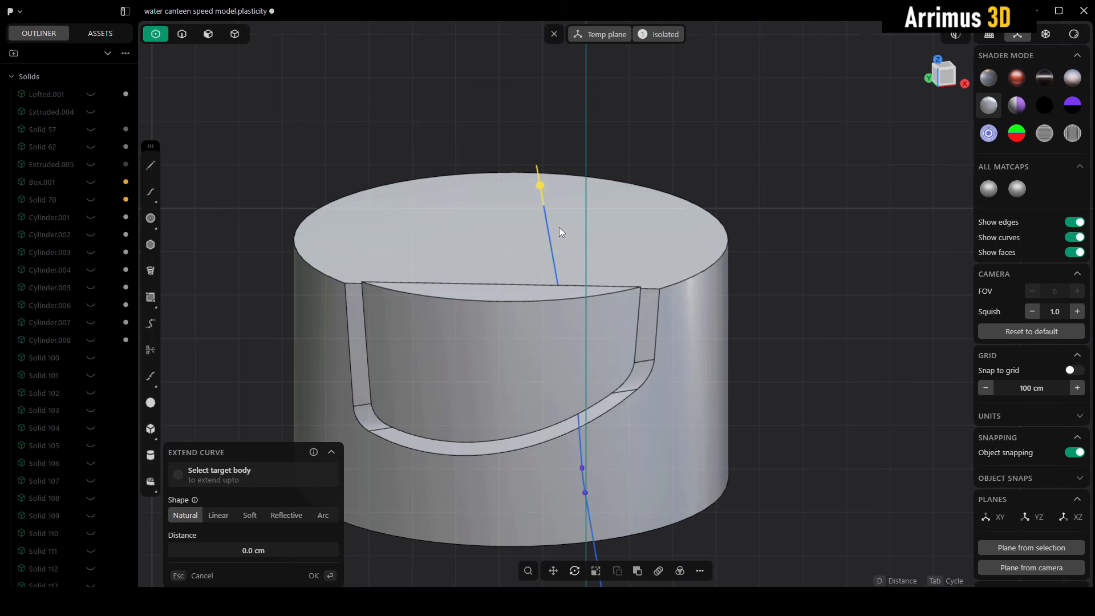
pyautogui.click(516, 160)
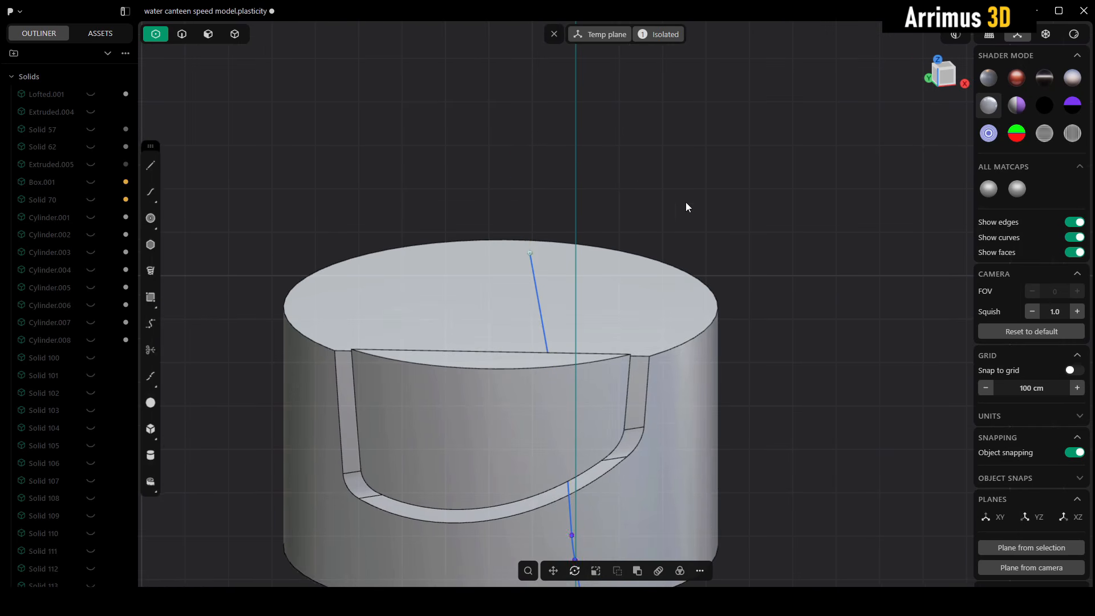
# Step: Cut the main cylinder with the existing curve on the temporary plane, with Extend enabled
pyautogui.press('4')
pyautogui.moveTo(606, 270); pyautogui.dragTo(614, 253, button='middle')
pyautogui.press('c')
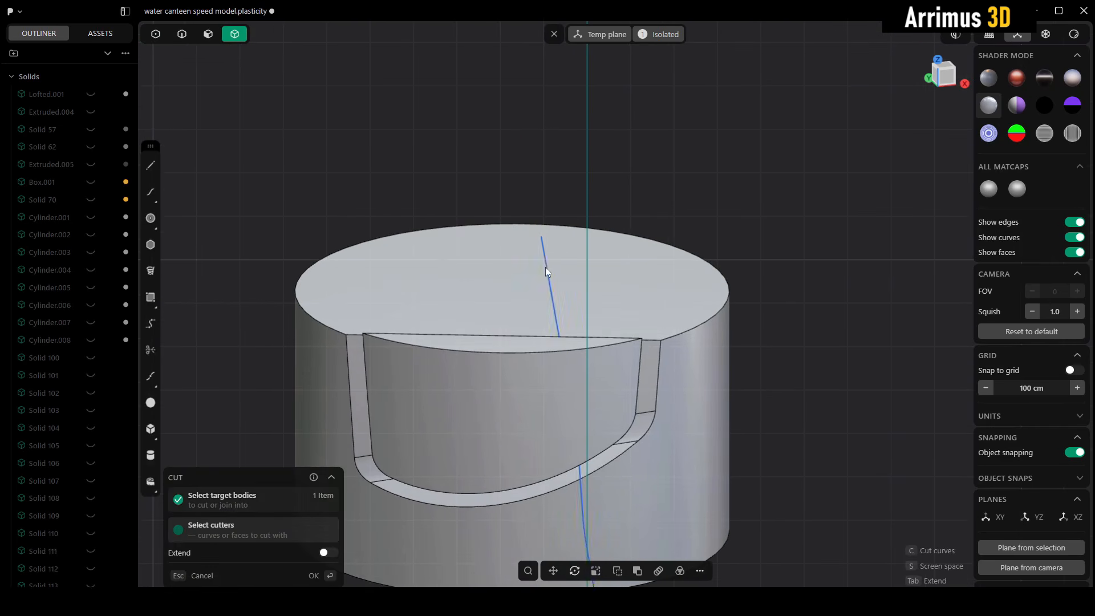
pyautogui.click(545, 268)
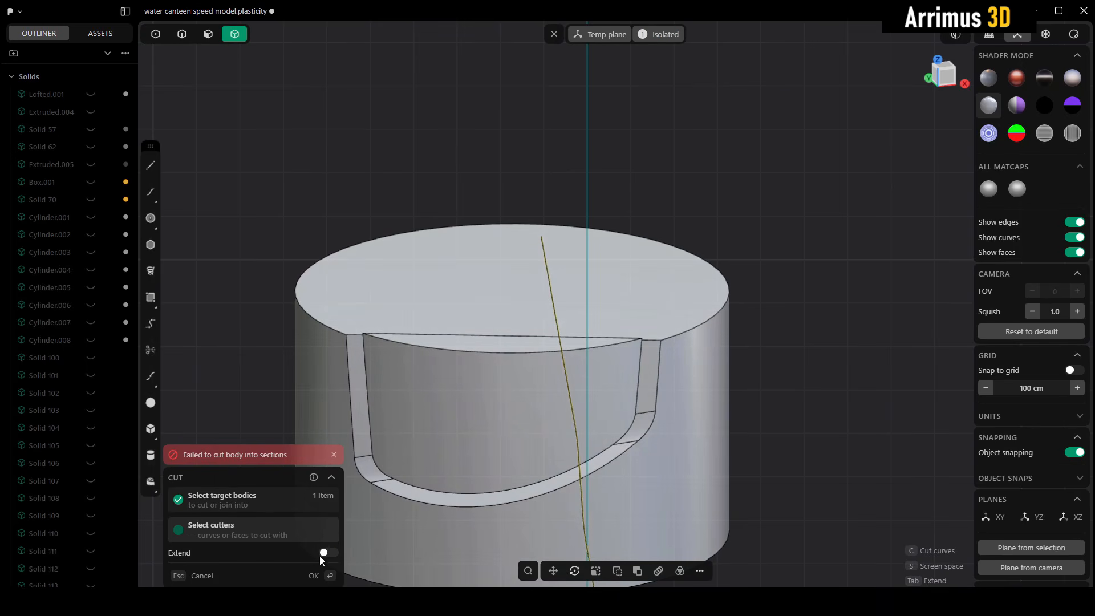
pyautogui.click(326, 554)
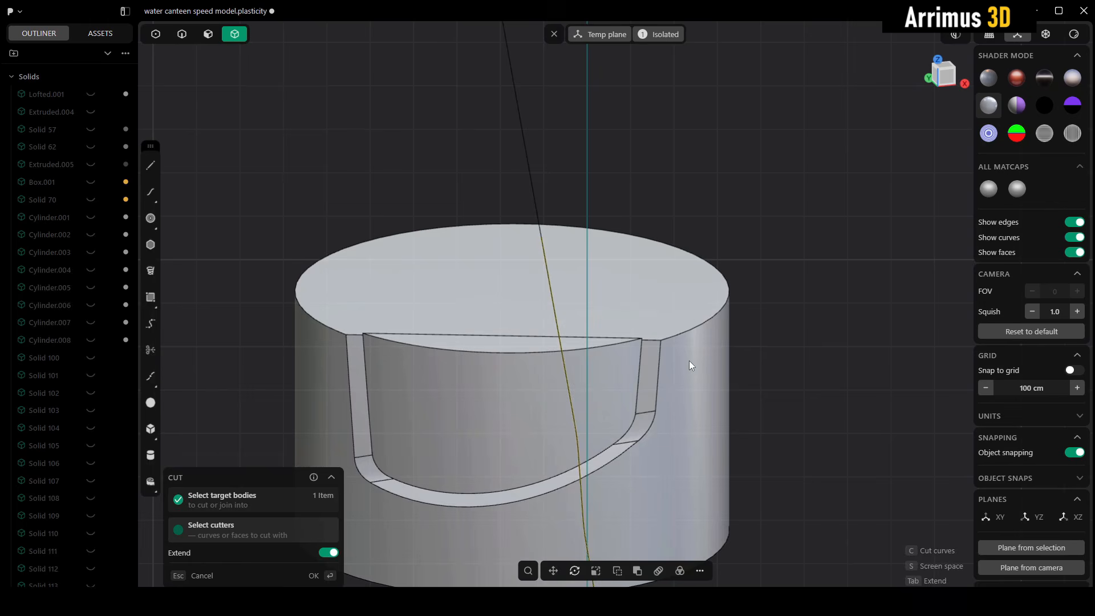
pyautogui.rightClick(792, 329)
pyautogui.click(791, 328)
# Step: Move the separated side piece about 74 cm in X and 50 cm in Y away from the main cylinder
pyautogui.click(694, 341)
pyautogui.press('g')
pyautogui.press('g')
pyautogui.click(726, 318)
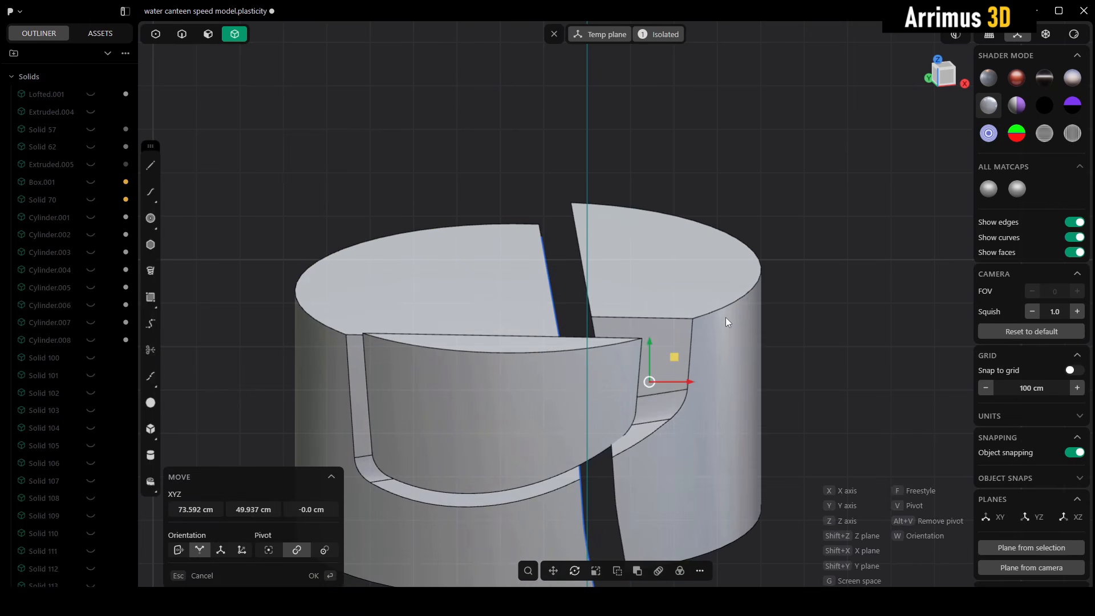
pyautogui.rightClick(787, 321)
pyautogui.click(787, 321)
# Step: Leave the isolated view and hide all objects to get an empty scene
pyautogui.moveTo(788, 320); pyautogui.dragTo(656, 364, button='middle')
pyautogui.press('/')
pyautogui.scroll(-5, 658, 369)
pyautogui.scroll(6, 605, 285)
pyautogui.scroll(-2, 576, 310)
pyautogui.scroll(-2, 511, 301)
pyautogui.press('a')
pyautogui.press('h')
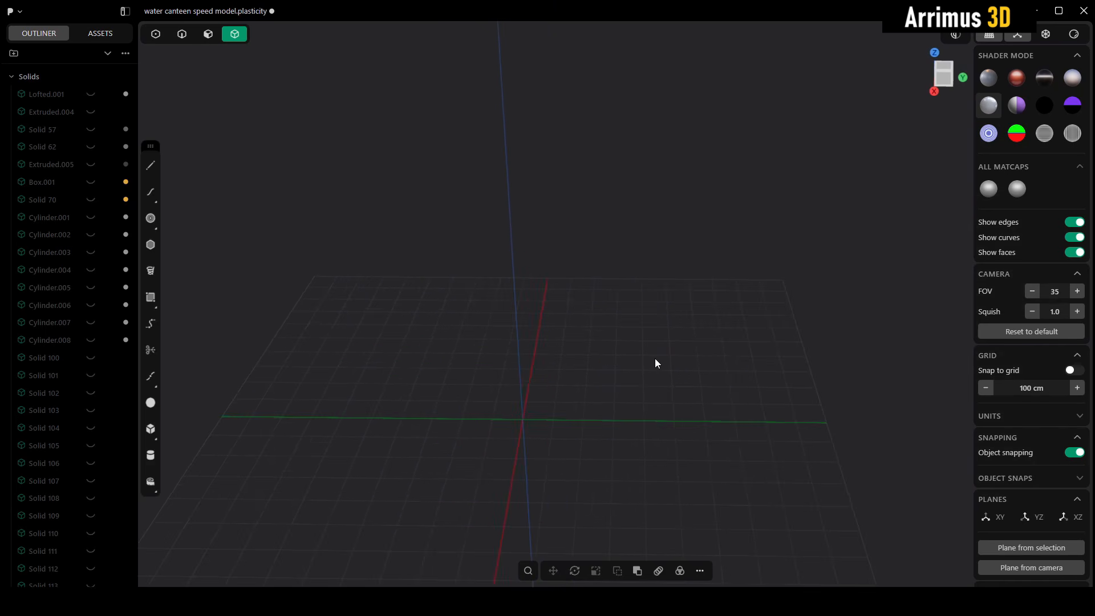
# Step: Create a sphere centred at the world origin with a radius of about 775 cm
pyautogui.hotkey('shift', 's')
pyautogui.click(522, 420)
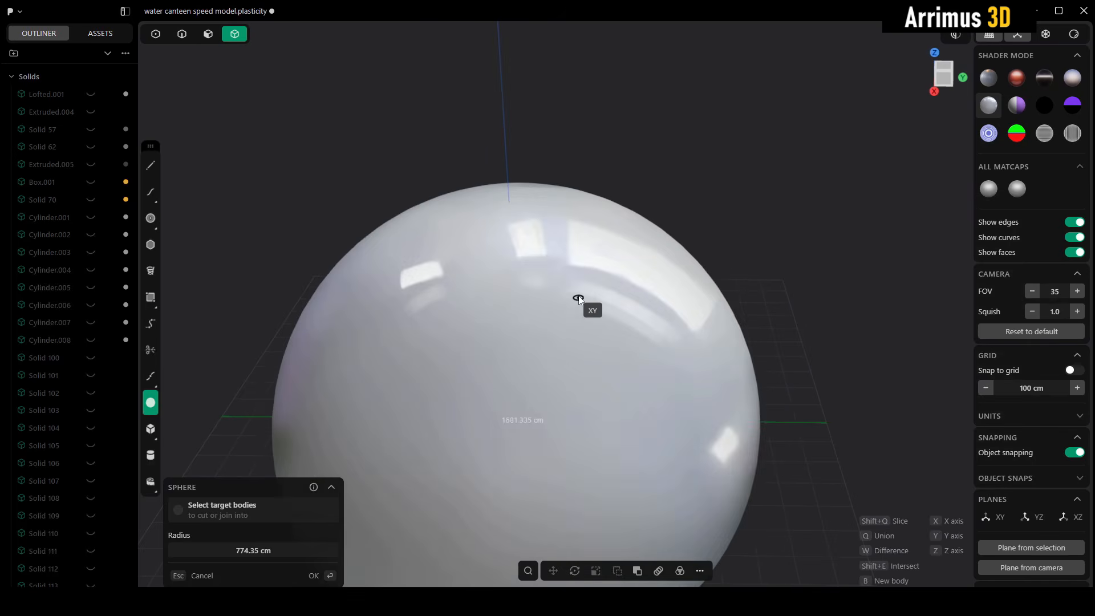
pyautogui.click(583, 288)
pyautogui.scroll(-3, 715, 387)
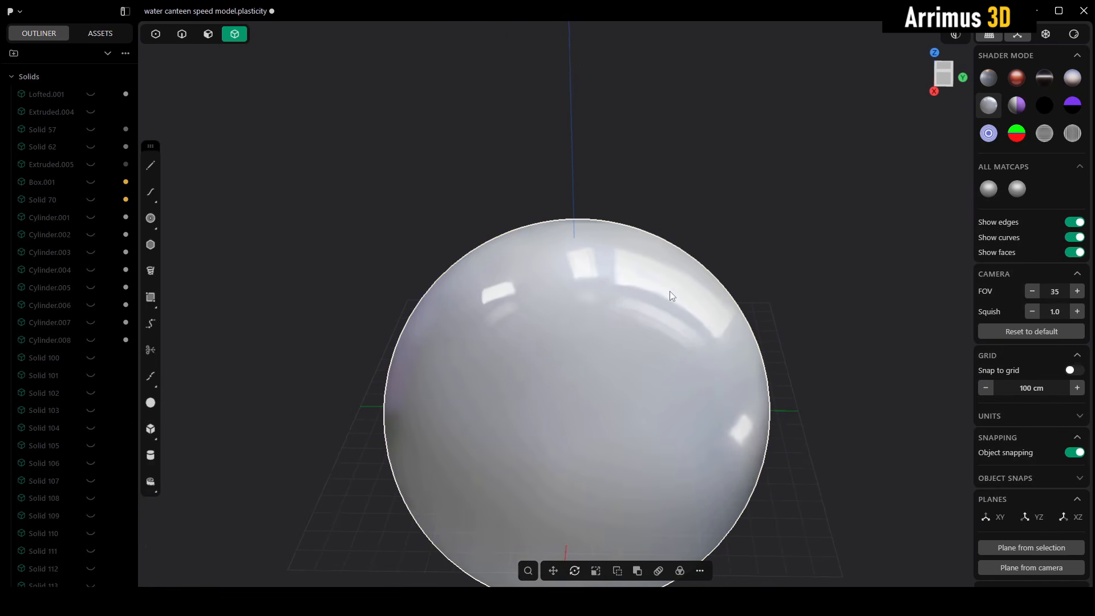
# Step: Duplicate the sphere and raise the copy along Z so it overlaps only the original's upper part
pyautogui.press('g')
pyautogui.press('z')
pyautogui.click(584, 85)
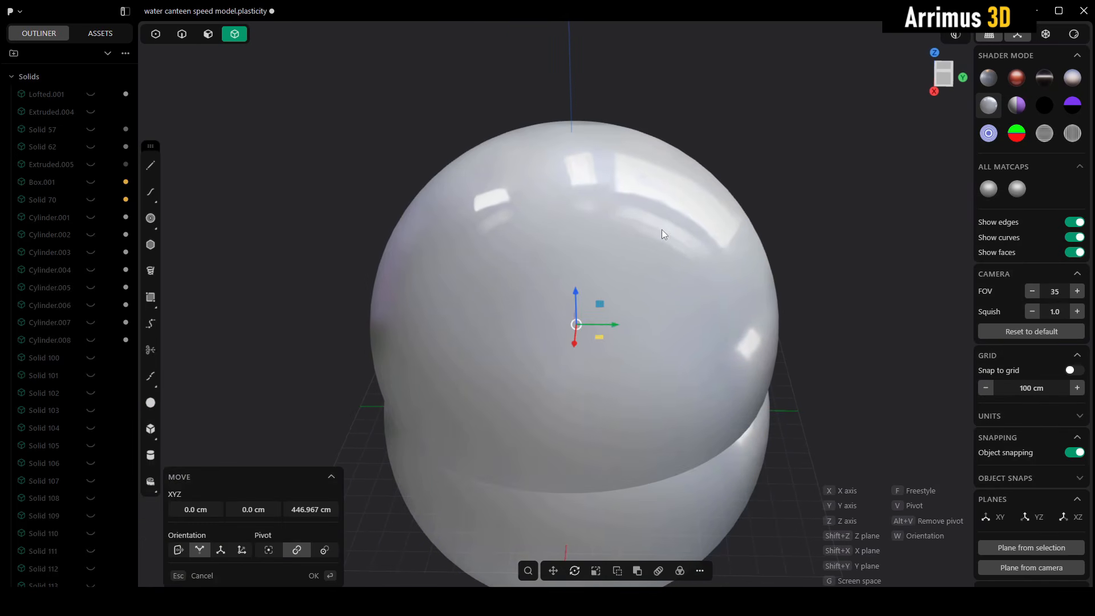
pyautogui.moveTo(665, 291); pyautogui.dragTo(645, 355, button='middle')
pyautogui.press('z')
pyautogui.click(628, 204)
# Step: Subtract the upper sphere from the lower one with a Boolean Diff to form a concave top
pyautogui.keyDown('shift'); pyautogui.click(613, 233); pyautogui.keyUp('shift')
pyautogui.press('q')
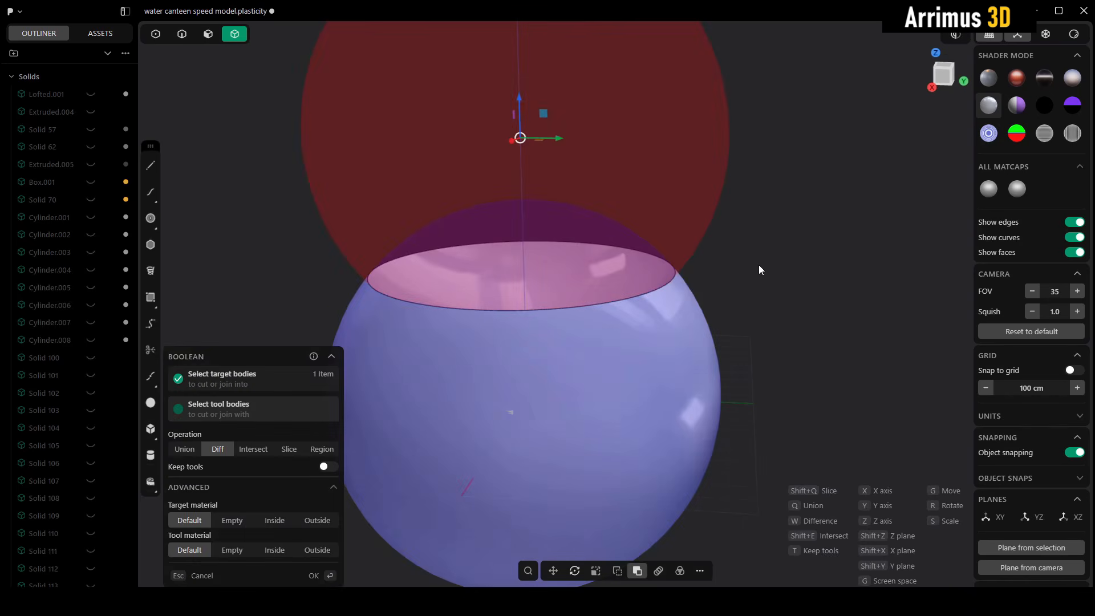
pyautogui.rightClick(759, 265)
pyautogui.moveTo(758, 223); pyautogui.dragTo(667, 281, button='middle')
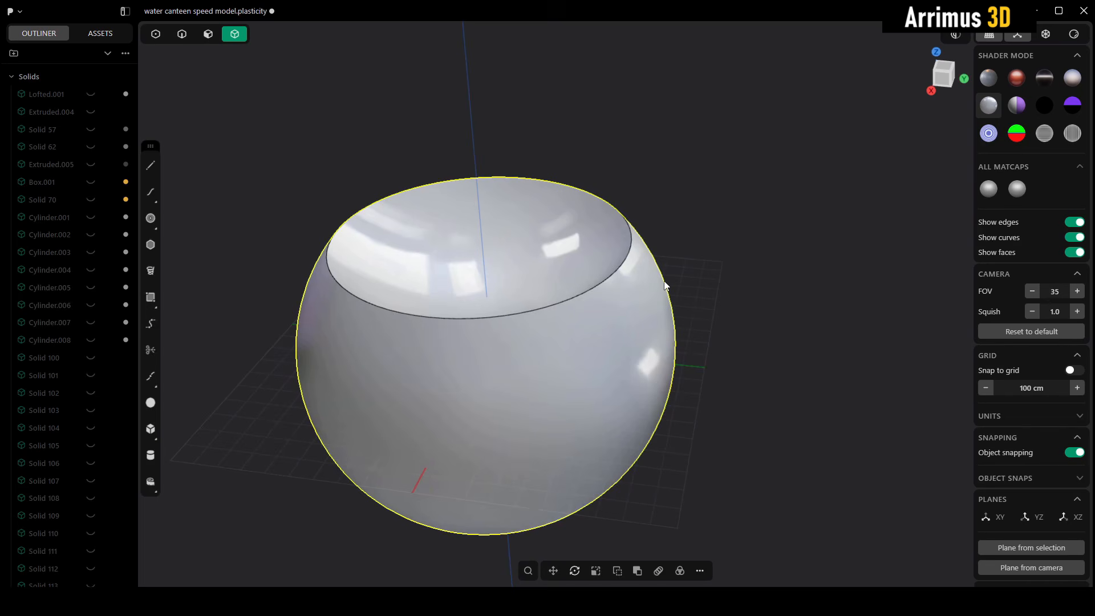
# Step: Create a cylinder of about 297 cm radius starting on the concave face near the rim and extending out through the sphere's side
pyautogui.press('f')
pyautogui.scroll(3, 605, 222)
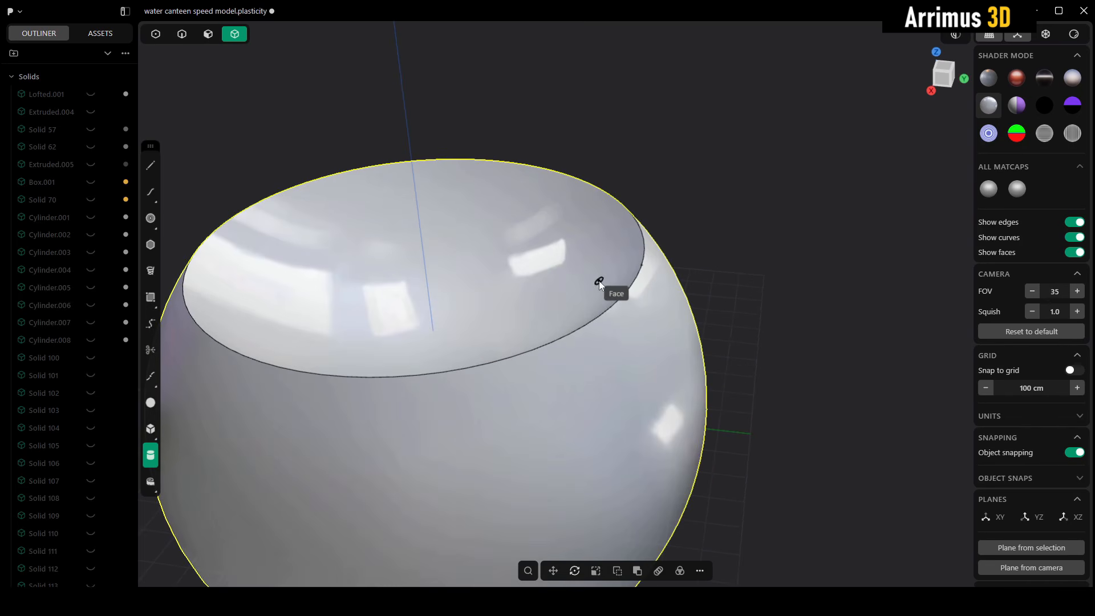
pyautogui.click(599, 281)
pyautogui.click(631, 218)
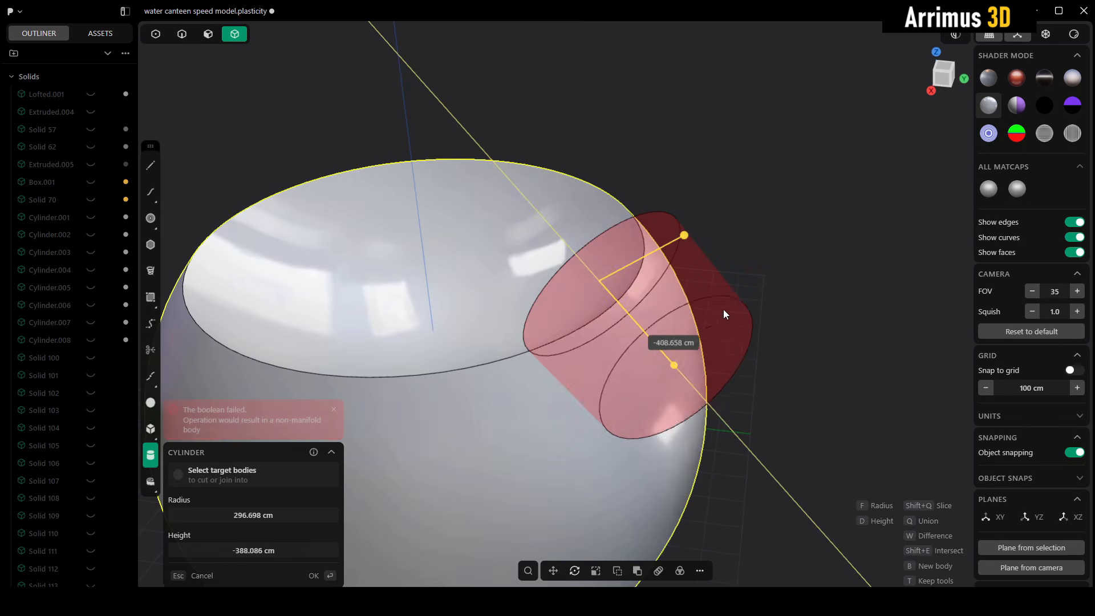
pyautogui.click(746, 332)
pyautogui.rightClick(787, 238)
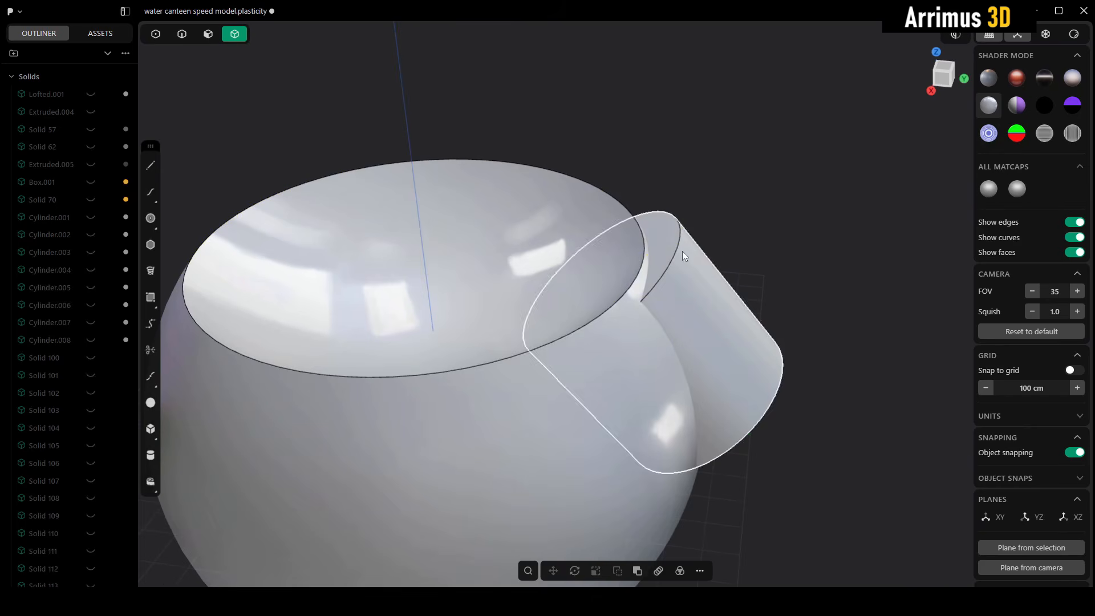
# Step: Push the cylinder's inner end face about 167 cm outward so it protrudes above the concave surface
pyautogui.press('3')
pyautogui.click(667, 247)
pyautogui.moveTo(667, 247); pyautogui.dragTo(592, 203, button='middle')
pyautogui.click(582, 207)
pyautogui.press('Escape')
pyautogui.click(687, 222)
pyautogui.moveTo(687, 223); pyautogui.dragTo(677, 247, button='middle')
pyautogui.press('d')
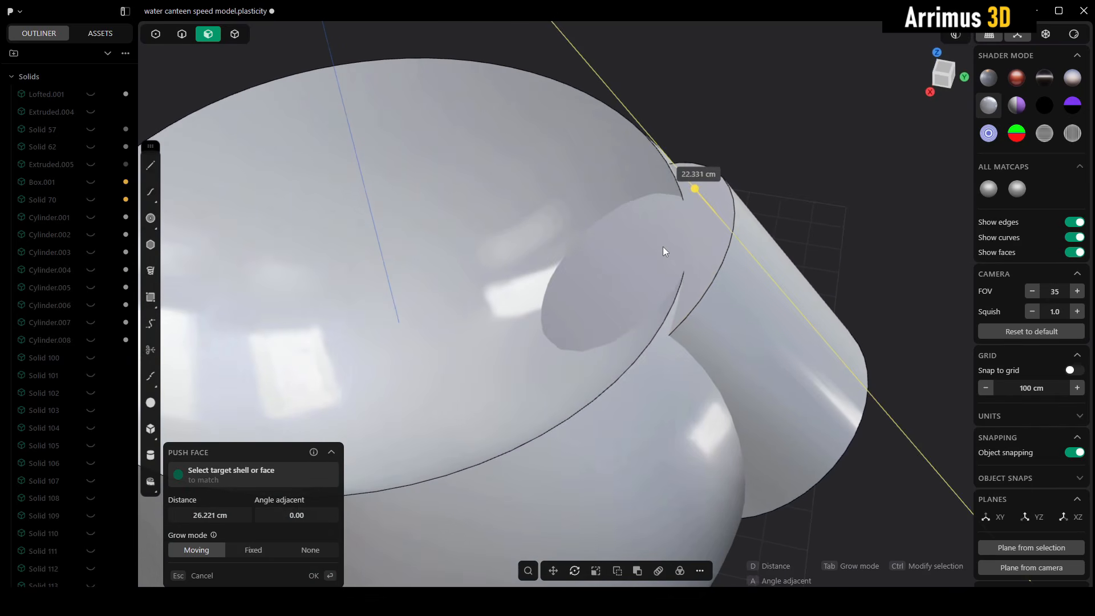
pyautogui.click(670, 254)
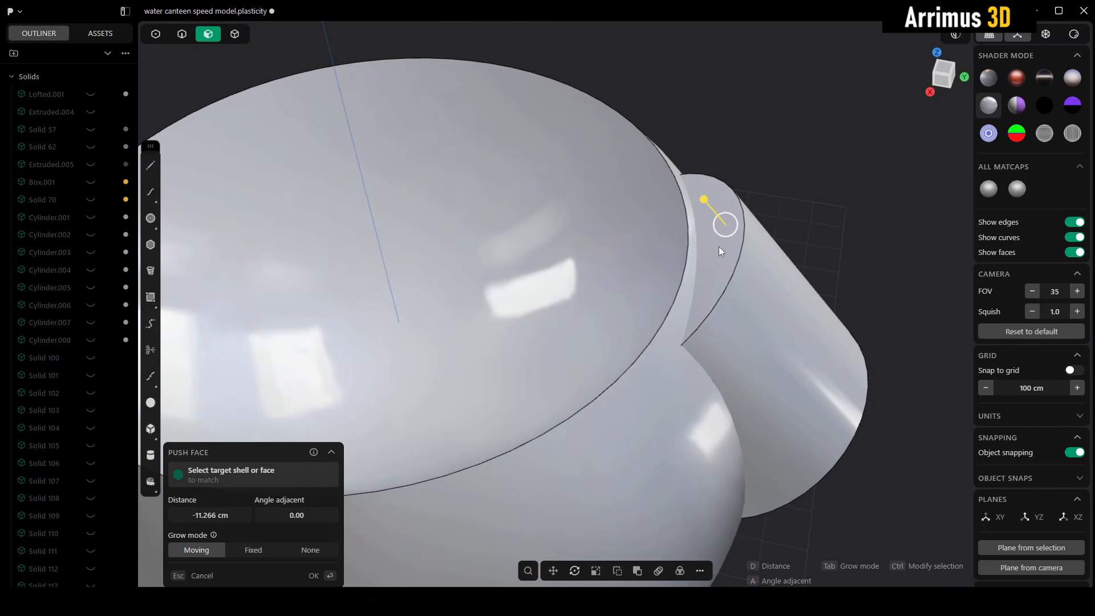
pyautogui.press('d')
pyautogui.click(653, 197)
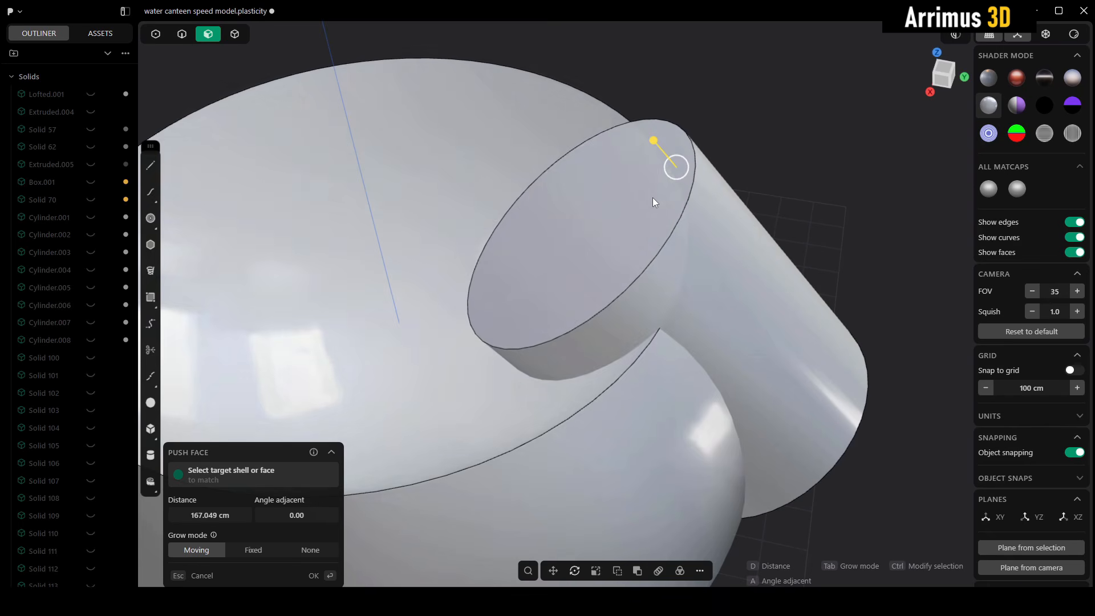
pyautogui.rightClick(653, 197)
# Step: Cut the cylinder with the sphere's concave top face and delete the protruding end piece
pyautogui.press('4')
pyautogui.click(667, 264)
pyautogui.moveTo(678, 263); pyautogui.dragTo(746, 192, button='middle')
pyautogui.press('c')
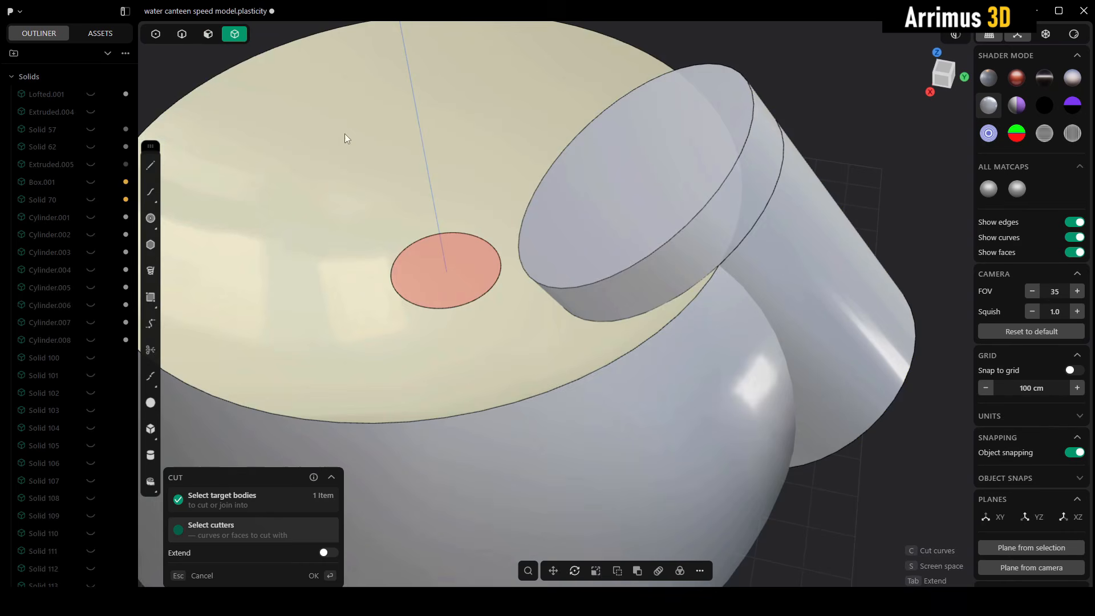
pyautogui.press('Escape')
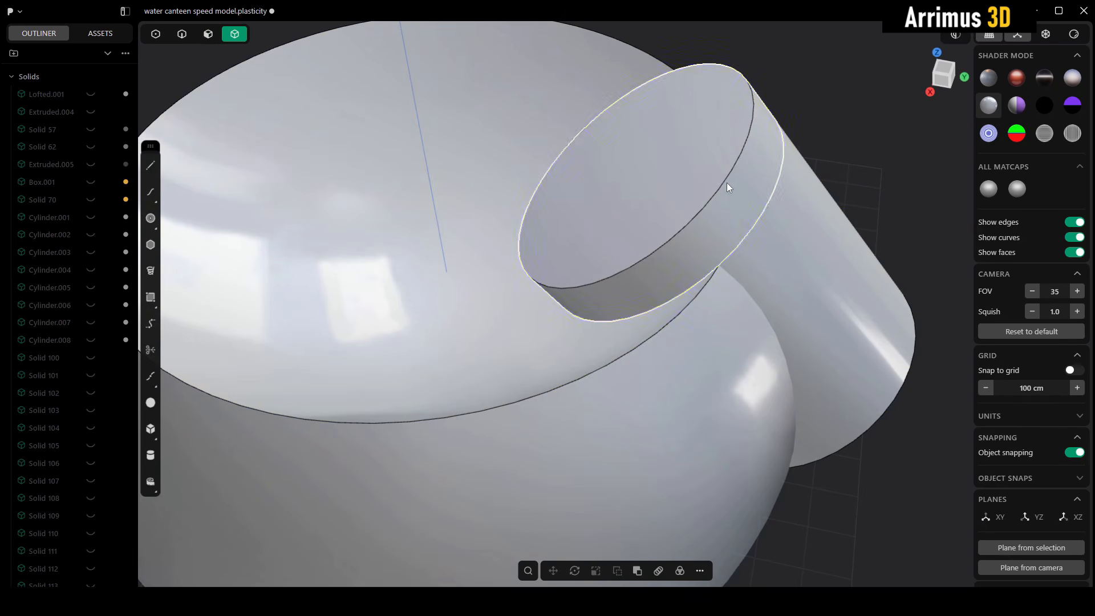
pyautogui.press('Delete')
# Step: Try to join the trimmed cylinder and the sphere with a Boolean Union, and undo that join
pyautogui.moveTo(719, 186); pyautogui.dragTo(628, 294, button='middle')
pyautogui.click(785, 217)
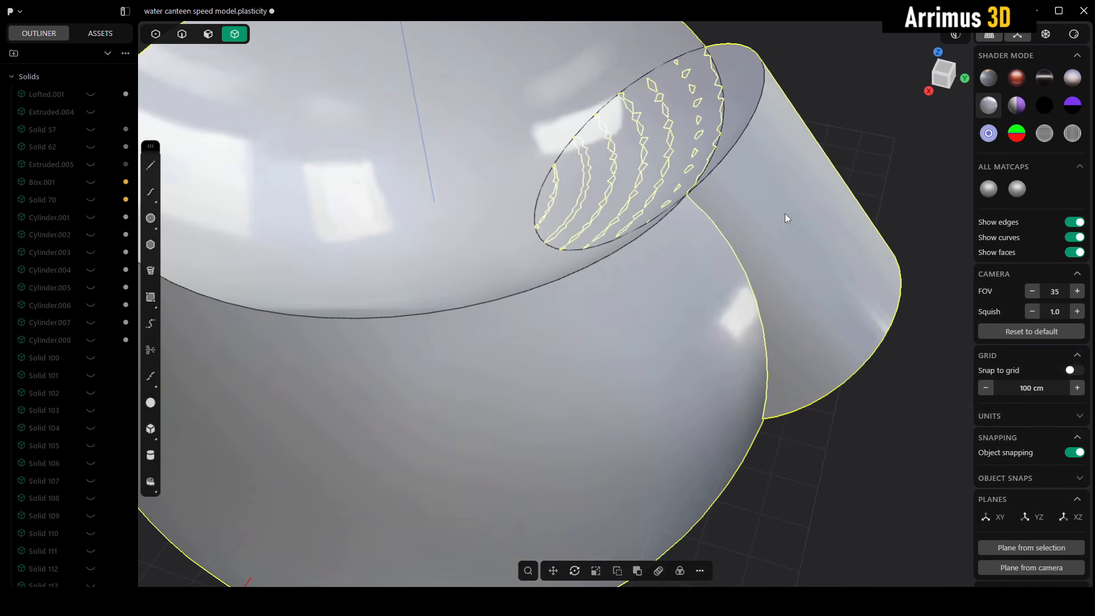
pyautogui.press('q')
pyautogui.rightClick(858, 185)
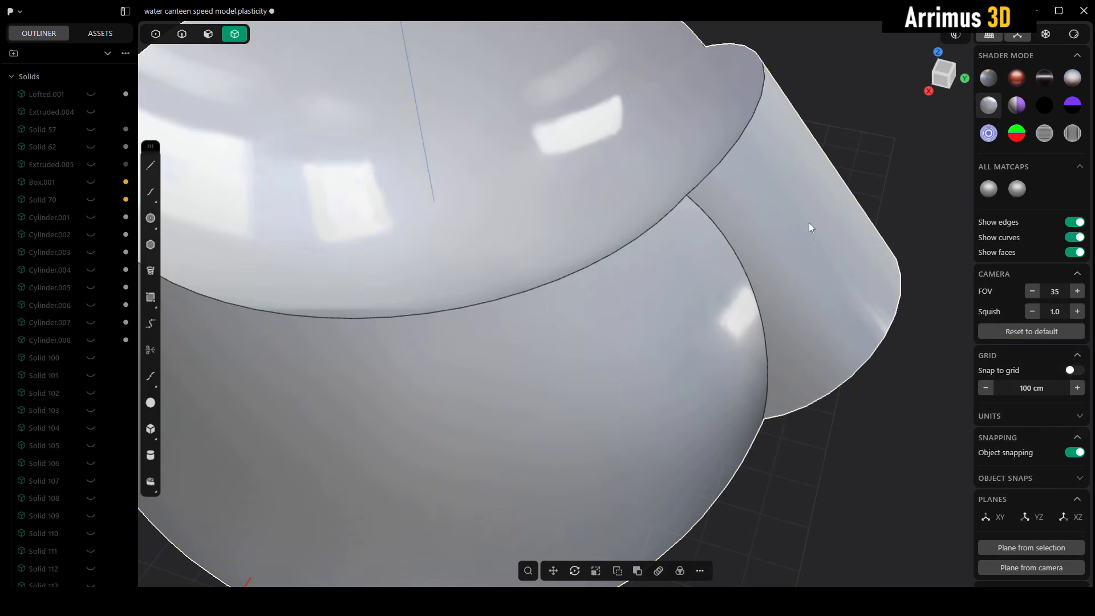
pyautogui.moveTo(811, 227); pyautogui.dragTo(856, 230, button='middle')
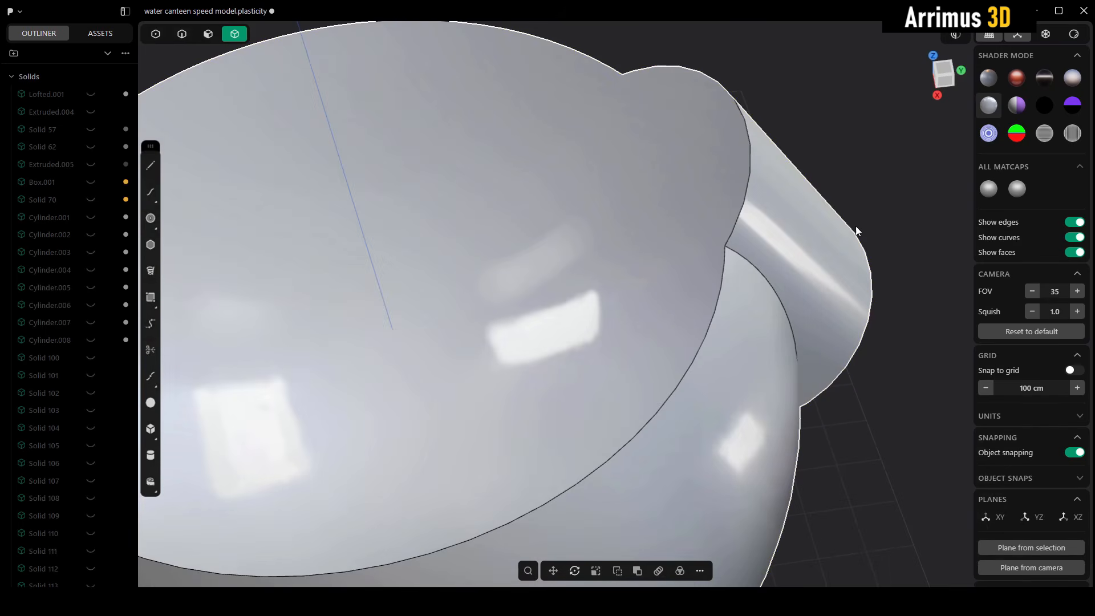
pyautogui.hotkey('ctrl', 'z')
# Step: Duplicate the trimmed cylinder and move the copy along its axis so it protrudes above the concave face
pyautogui.click(894, 199)
pyautogui.moveTo(894, 199); pyautogui.dragTo(678, 176, button='middle')
pyautogui.click(818, 302)
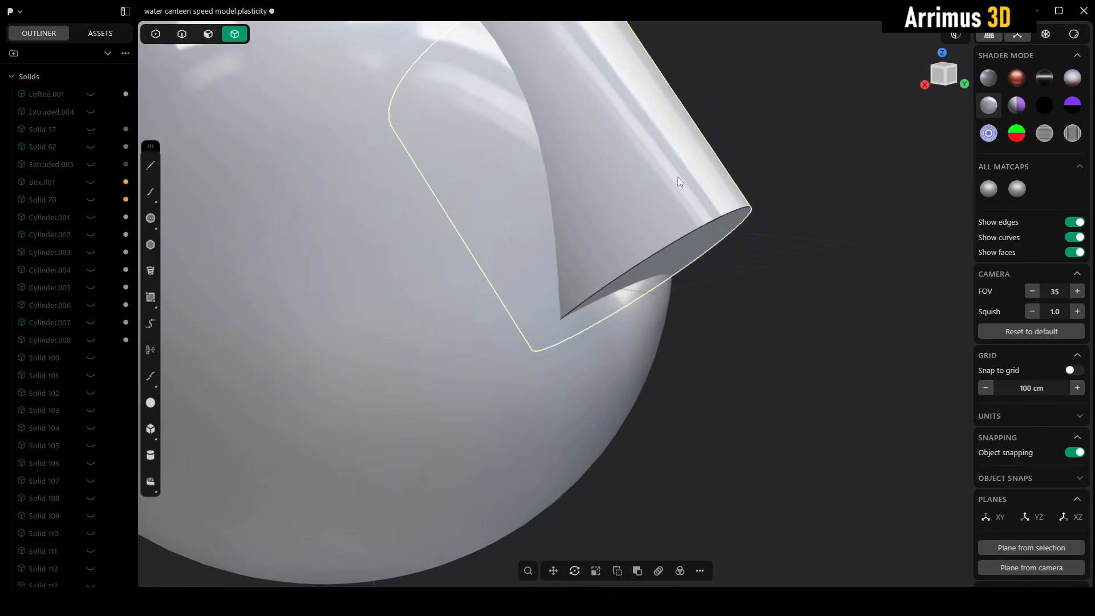
pyautogui.press('g')
pyautogui.moveTo(740, 280); pyautogui.dragTo(789, 332, button='middle')
pyautogui.press('z')
pyautogui.click(705, 239)
pyautogui.rightClick(706, 239)
# Step: Push the side face of the copied cylinder inward to make it clearly narrower than the original cylinder
pyautogui.press('3')
pyautogui.click(582, 113)
pyautogui.press('d')
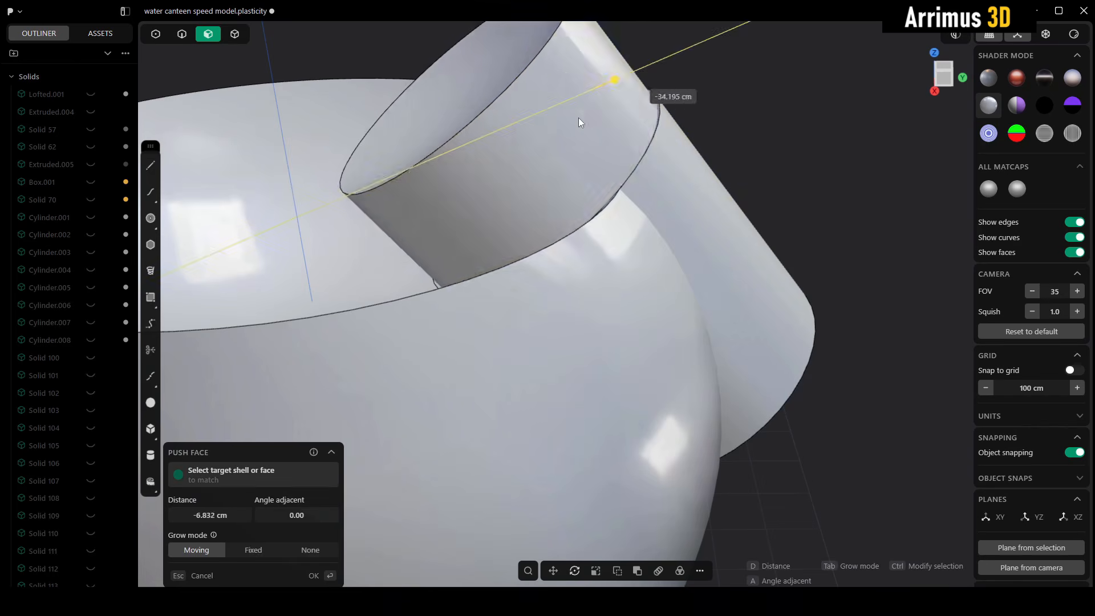
pyautogui.click(564, 139)
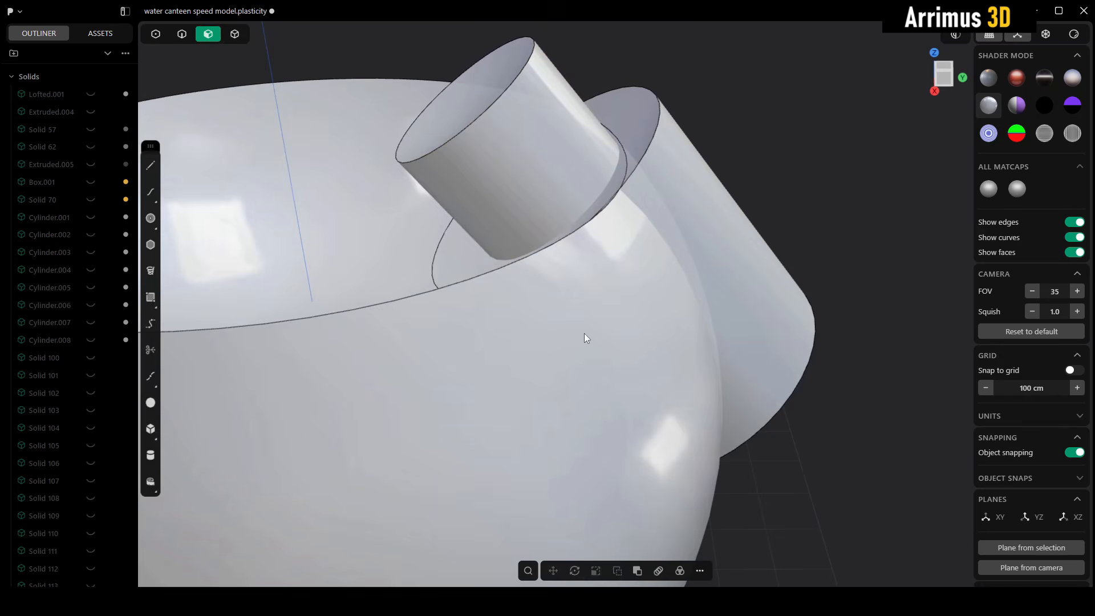
# Step: Join the original cylinder and the sphere into one body with a Boolean Union
pyautogui.press('4')
pyautogui.keyDown('shift'); pyautogui.click(699, 215); pyautogui.keyUp('shift')
pyautogui.press('q')
pyautogui.press('q')
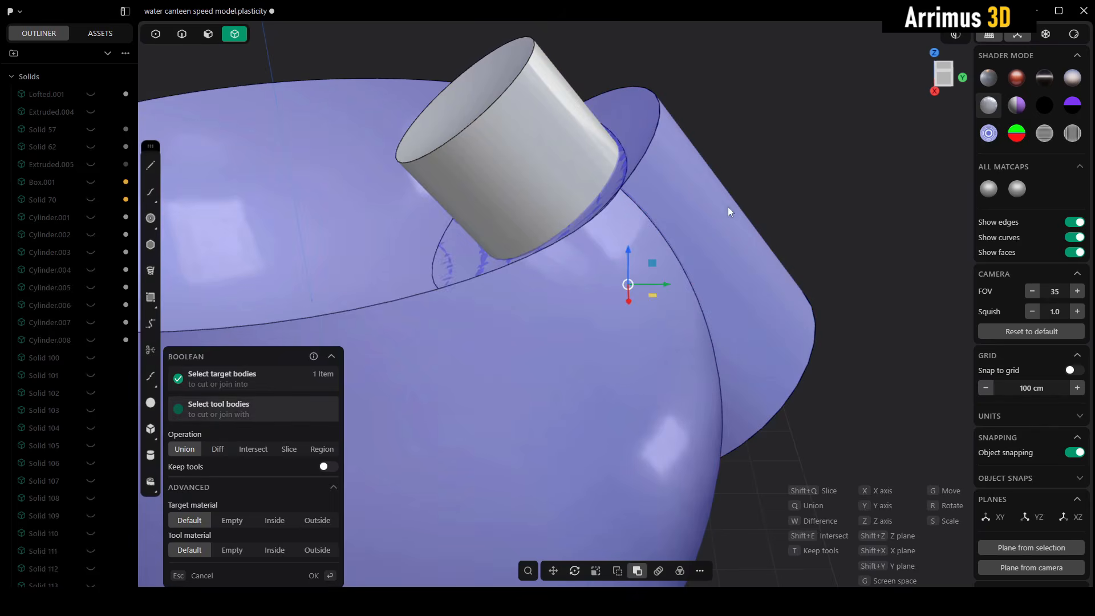
pyautogui.rightClick(759, 198)
# Step: Fillet the circular edge at the outer end of the joined cylinder
pyautogui.moveTo(666, 232); pyautogui.dragTo(744, 329, button='middle')
pyautogui.press('2')
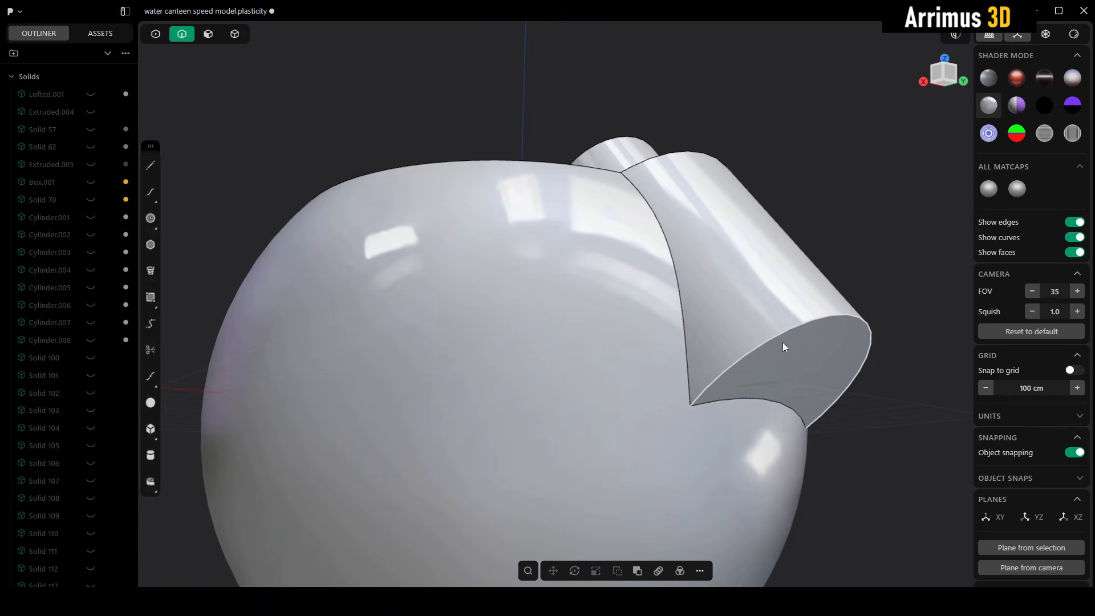
pyautogui.click(783, 342)
pyautogui.press('f')
pyautogui.click(800, 295)
# Step: Fillet the edge where the cylinder meets the outside of the sphere by about 106 cm
pyautogui.moveTo(800, 294); pyautogui.dragTo(657, 208, button='middle')
pyautogui.click(655, 206)
pyautogui.press('f')
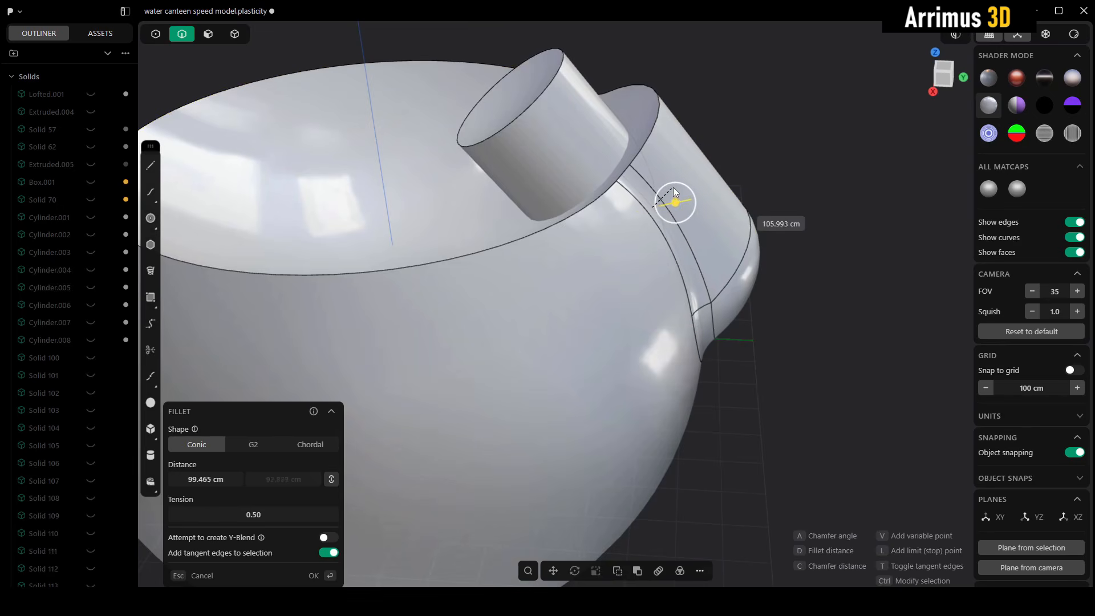
pyautogui.click(682, 179)
# Step: Subtract the narrow cylinder from the joined body with a Boolean Diff to cut a round pocket in the concave face
pyautogui.press('4')
pyautogui.click(658, 175)
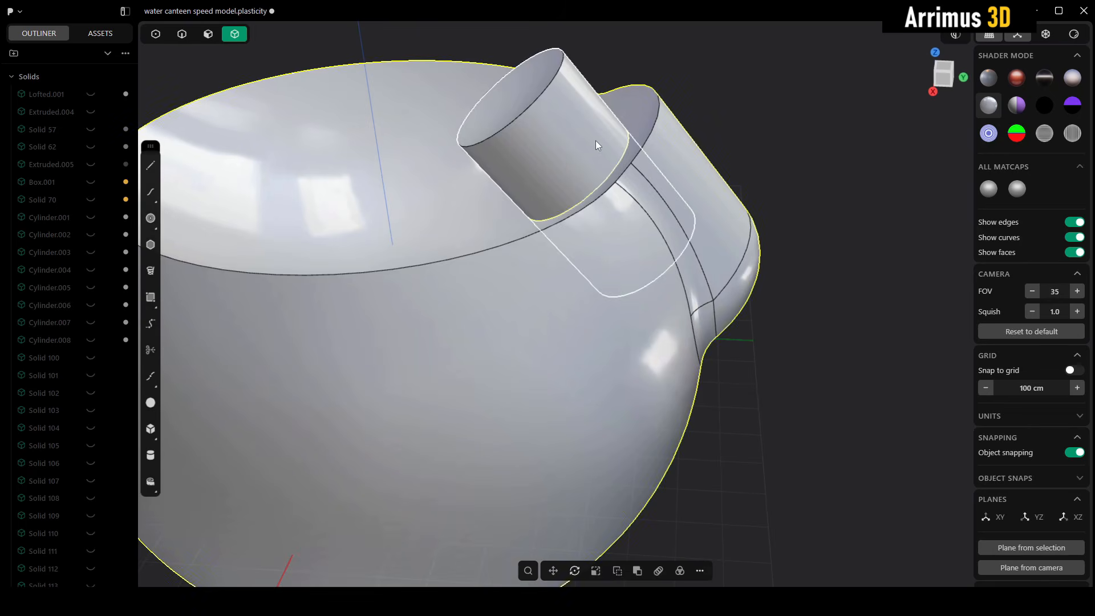
pyautogui.press('q')
pyautogui.click(596, 140)
pyautogui.press('Return')
# Step: Mirror the body along the Y axis with Cut down mirror plane enabled to repeat the pocketed cylinder on the opposite side
pyautogui.moveTo(761, 208); pyautogui.dragTo(682, 274, button='middle')
pyautogui.scroll(3, 661, 188)
pyautogui.scroll(-5, 641, 220)
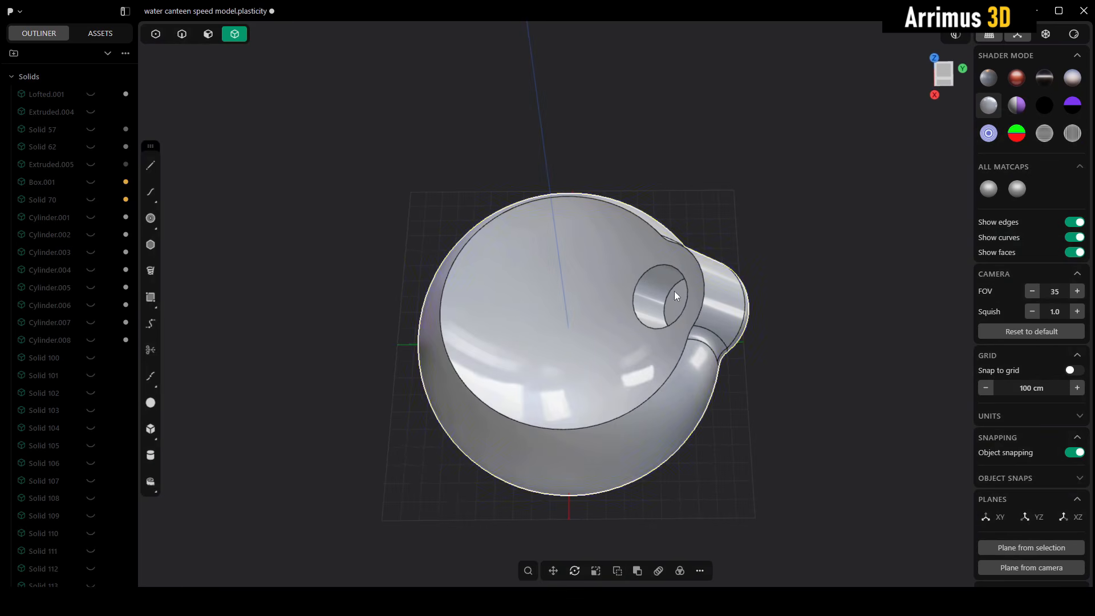
pyautogui.hotkey('alt', 'x')
pyautogui.press('x')
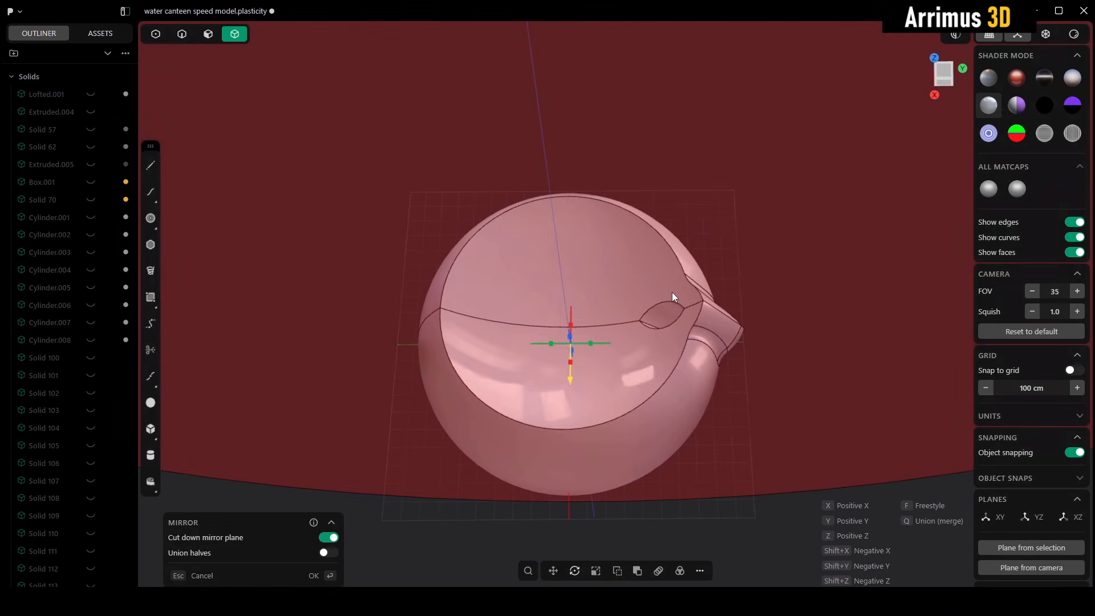
pyautogui.press('y')
pyautogui.press('Return')
# Step: Merge the two mirrored halves into one solid with a Boolean Union
pyautogui.keyDown('shift'); pyautogui.moveTo(753, 287); pyautogui.dragTo(808, 213, button='middle'); pyautogui.keyUp('shift')
pyautogui.press('q')
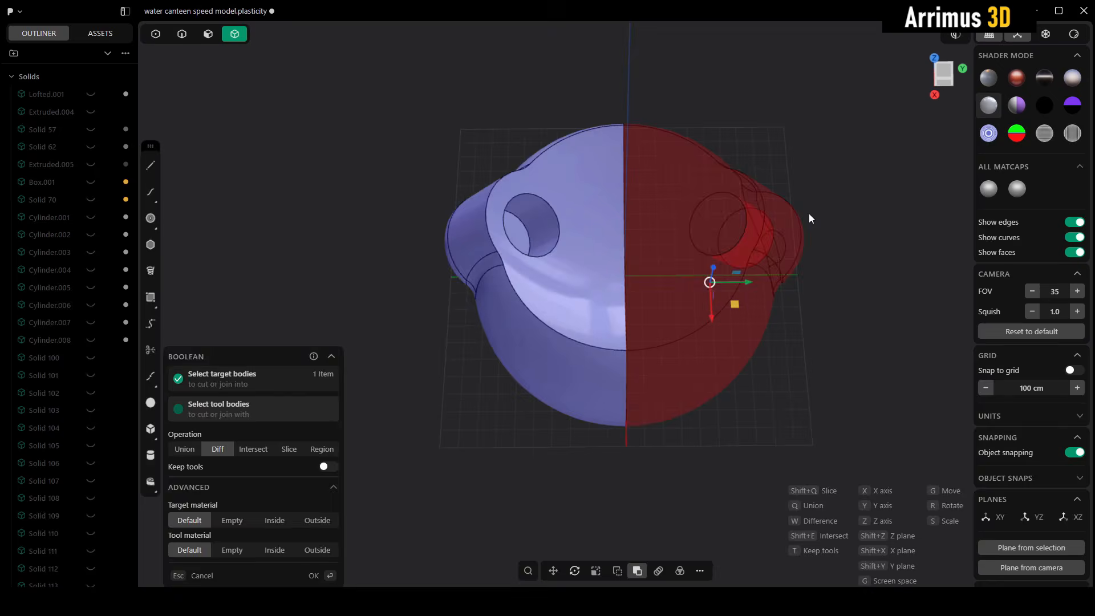
pyautogui.press('q')
pyautogui.press('Return')
# Step: Fillet the whole rim edge around the concave top, including the lobes of both side cylinders
pyautogui.scroll(3, 759, 246)
pyautogui.press('2')
pyautogui.click(733, 312)
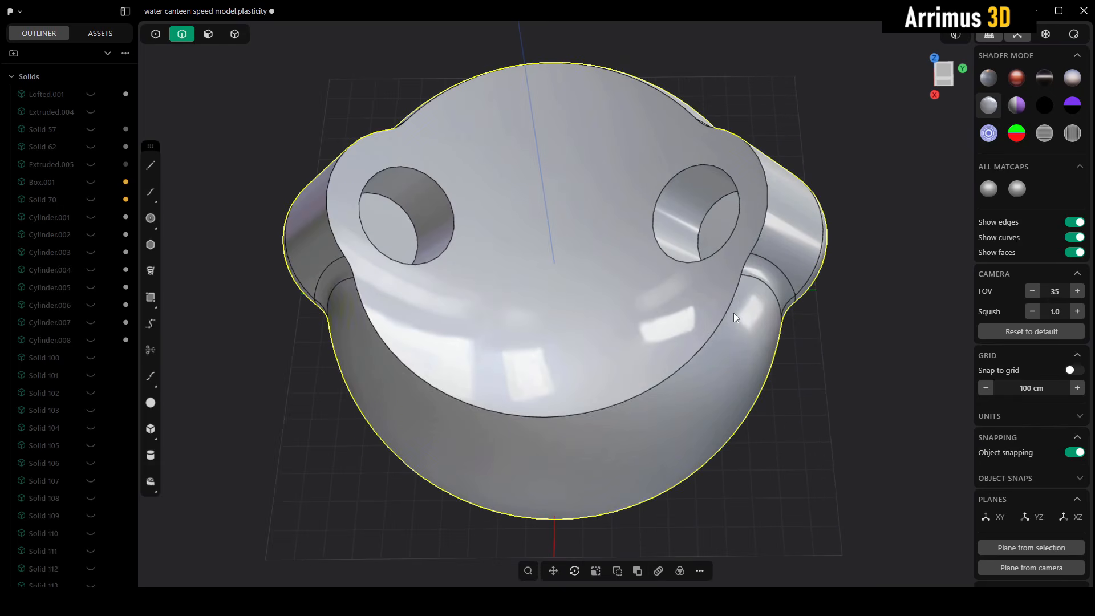
pyautogui.press('b')
pyautogui.click(732, 301)
pyautogui.press('Return')
pyautogui.moveTo(811, 354); pyautogui.dragTo(837, 239, button='middle')
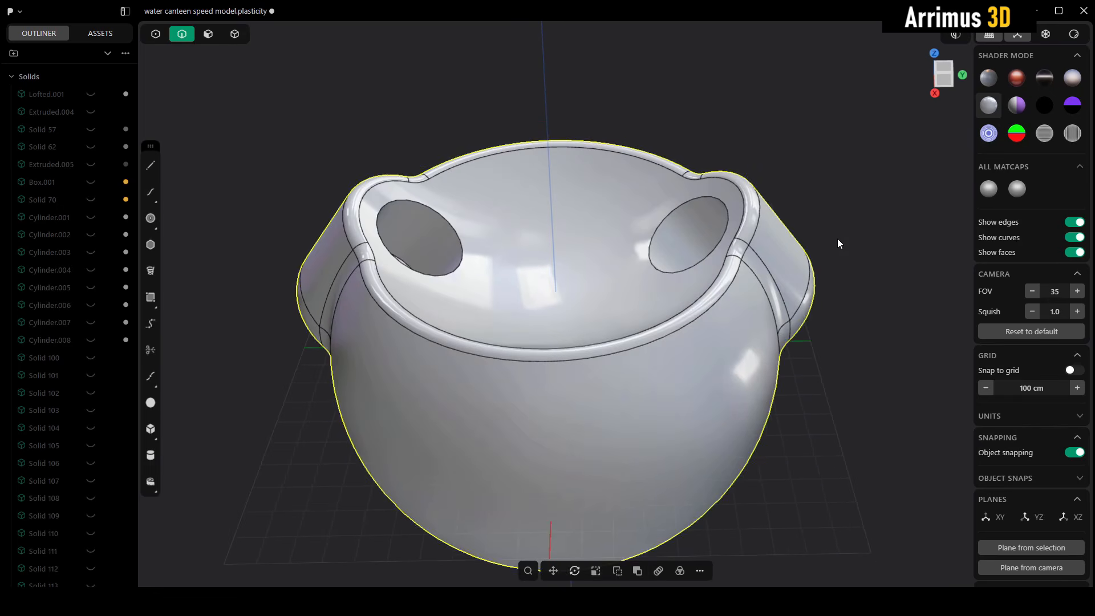
pyautogui.click(838, 239)
pyautogui.moveTo(767, 239)
pyautogui.mouseDown(button='middle')
pyautogui.moveTo(761, 280)
pyautogui.moveTo(760, 257)
pyautogui.mouseUp(button='middle')
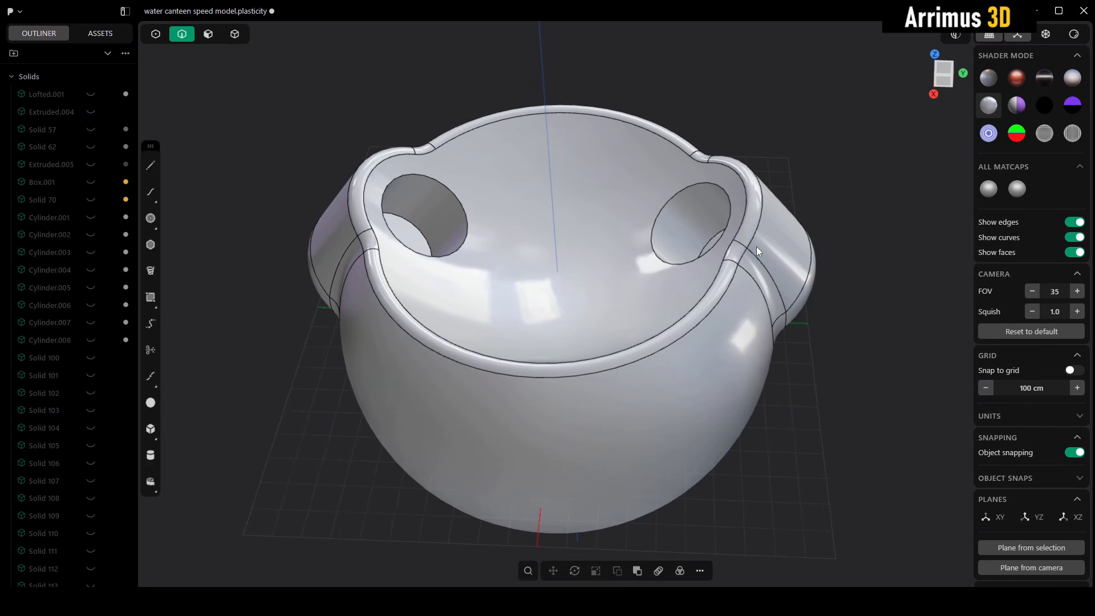